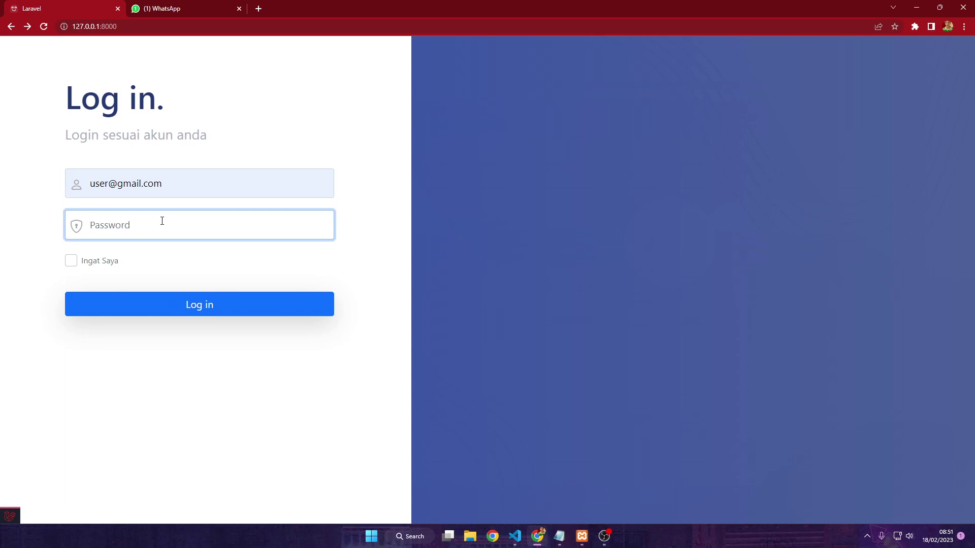
Log in to MyAutoCare with the account password to reach the Work Order list
text(•••••••)
click(185, 312)
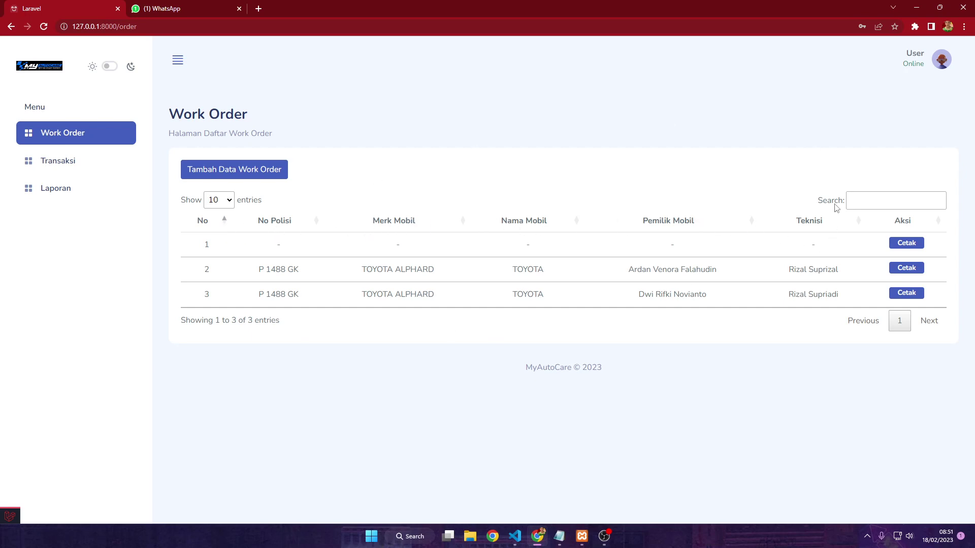
click(856, 199)
text(n)
key(BackSpace)
text(p 14)
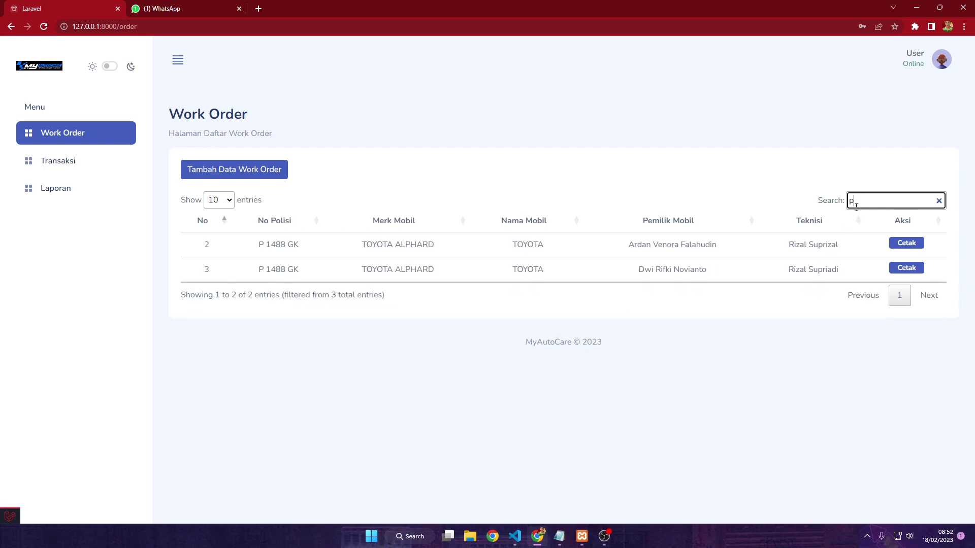
key(BackSpace)
key(BackSpace)
key(BackSpace)
key(BackSpace)
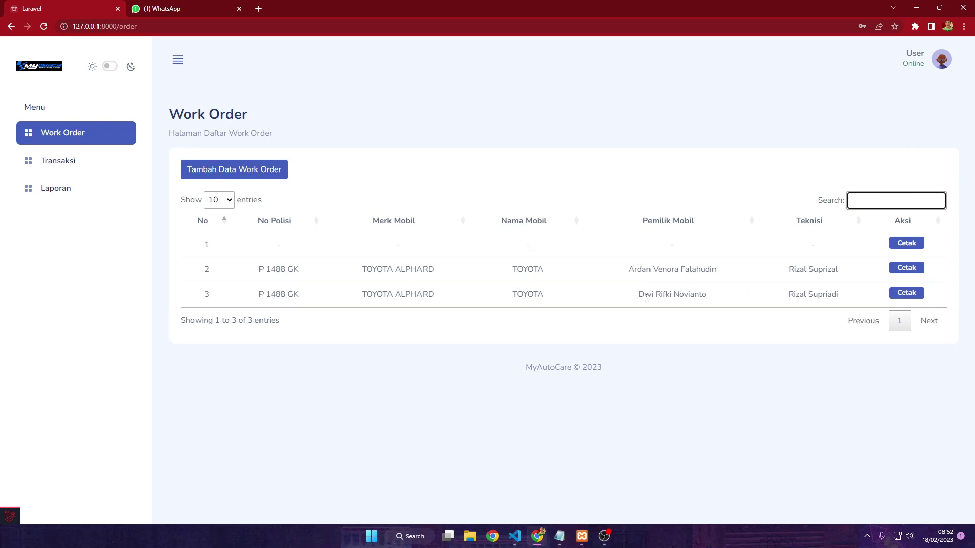
text(dwi)
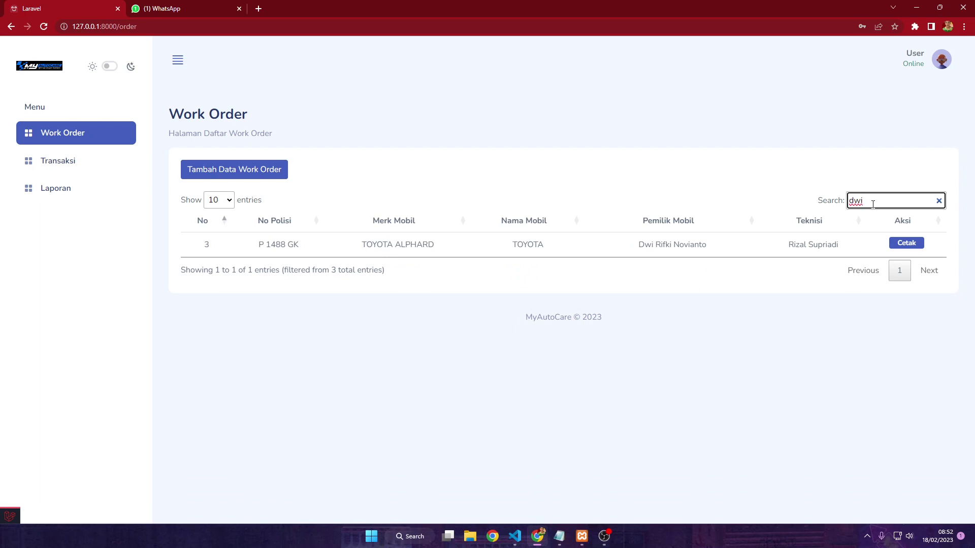
key(BackSpace)
key(BackSpace)
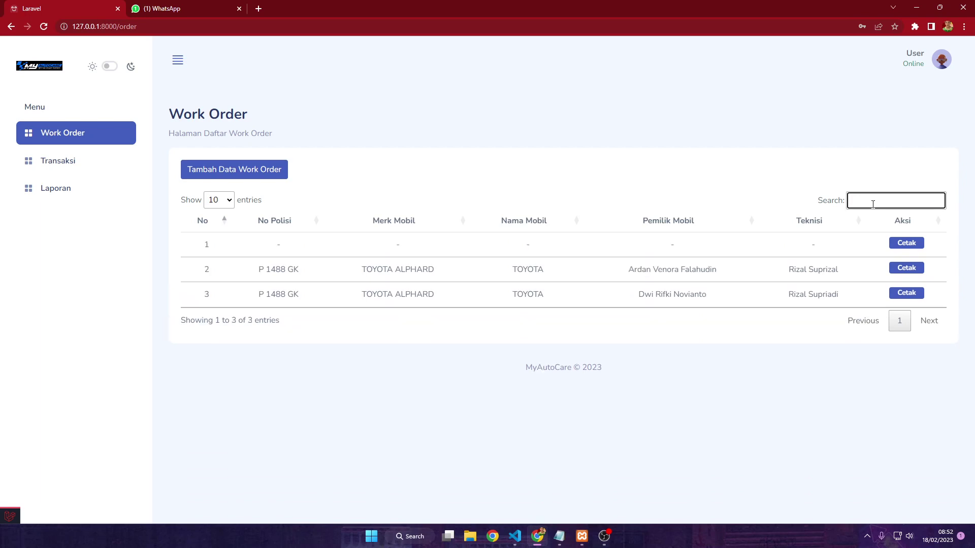
click(711, 165)
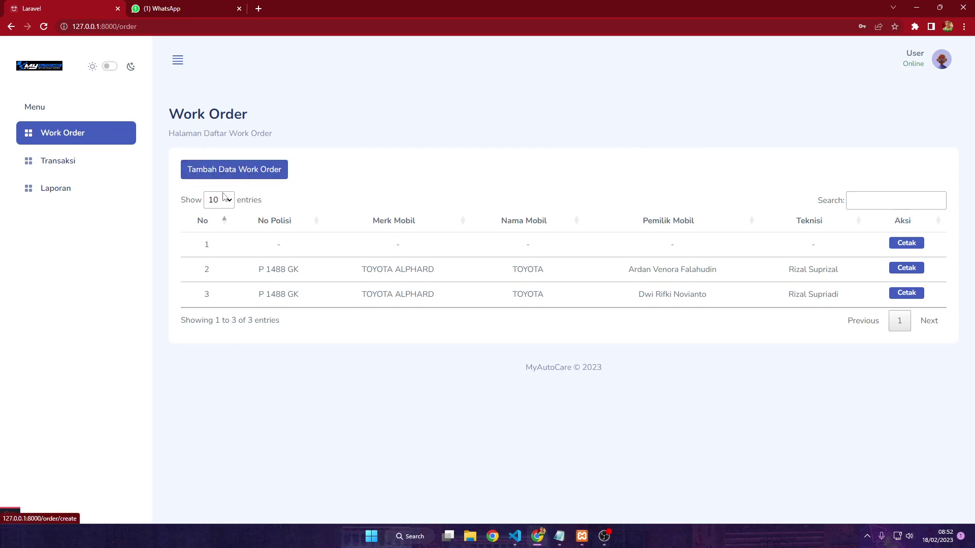
Start a new work order with plate P 9988 AS and car brand Honda
click(222, 177)
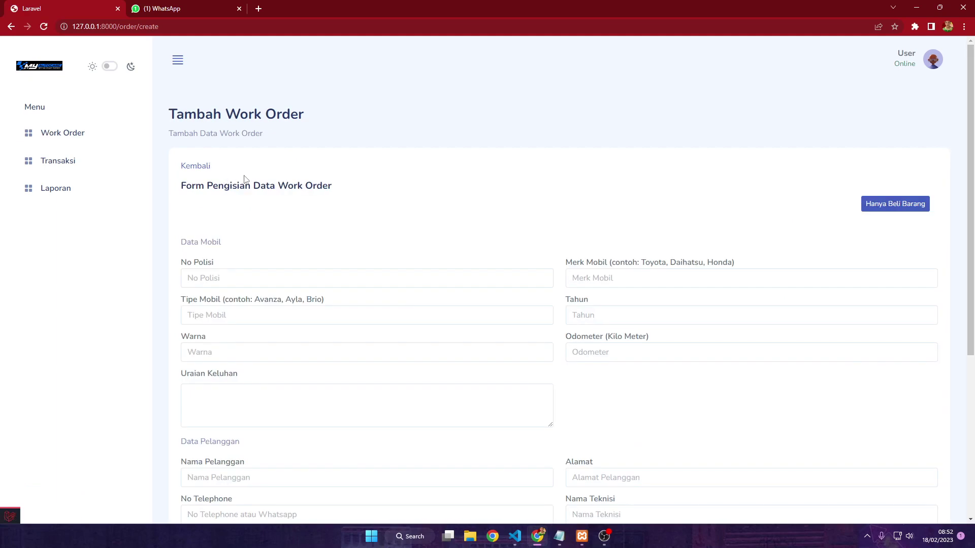
scroll(276, 187, down, 1)
scroll(453, 147, down, 1)
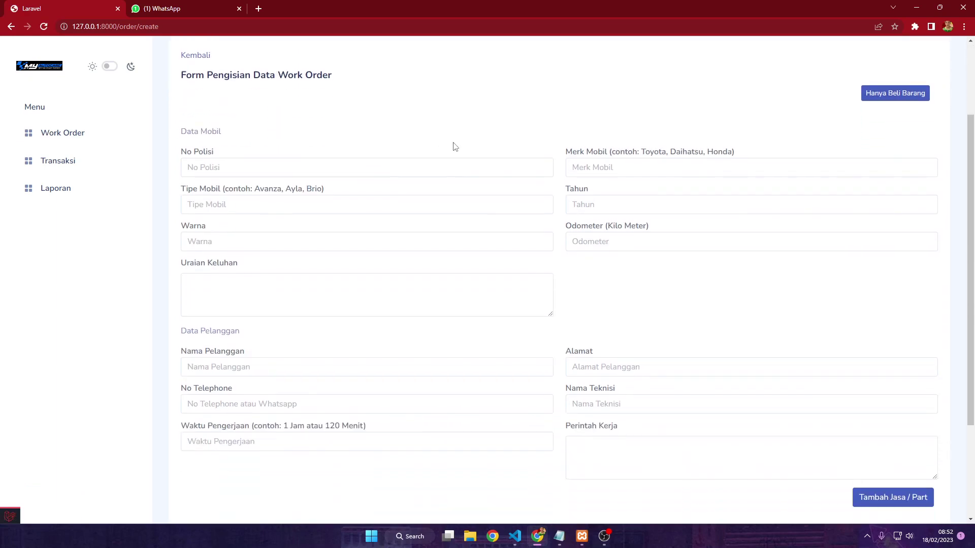
scroll(454, 147, up, 1)
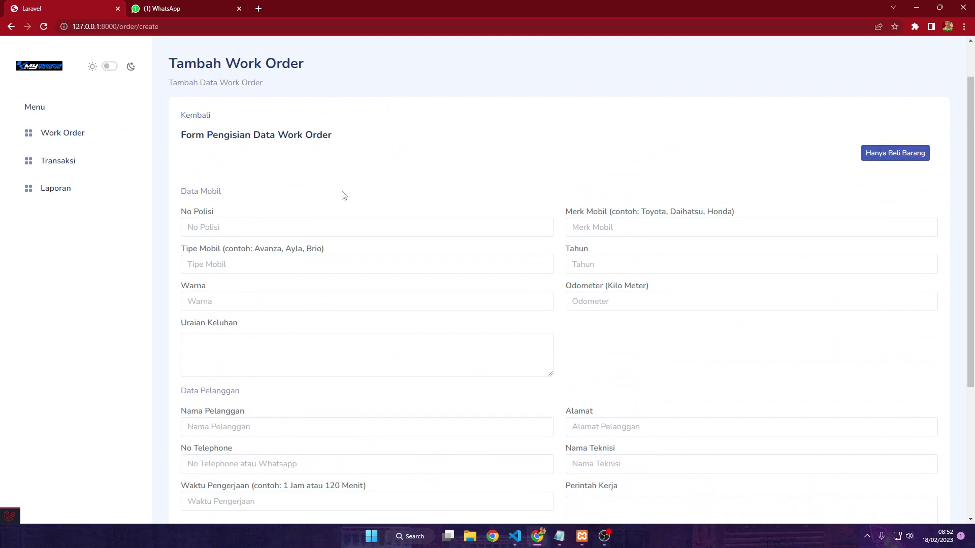
scroll(304, 181, down, 1)
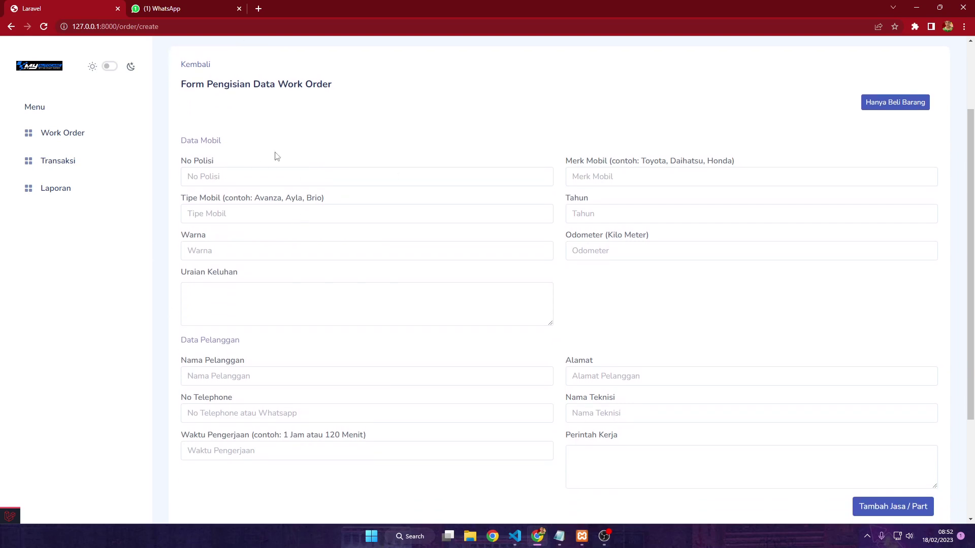
click(296, 172)
text(P)
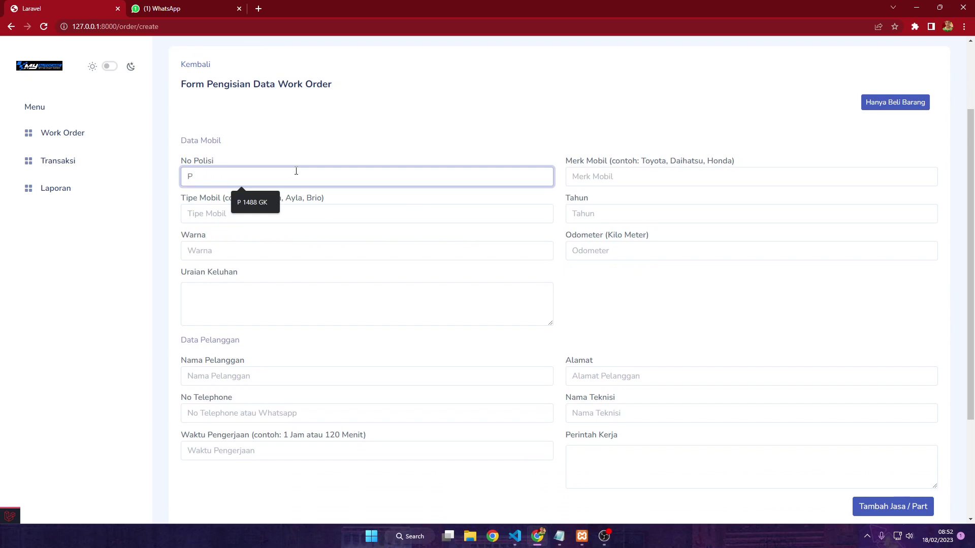
text( 99889)
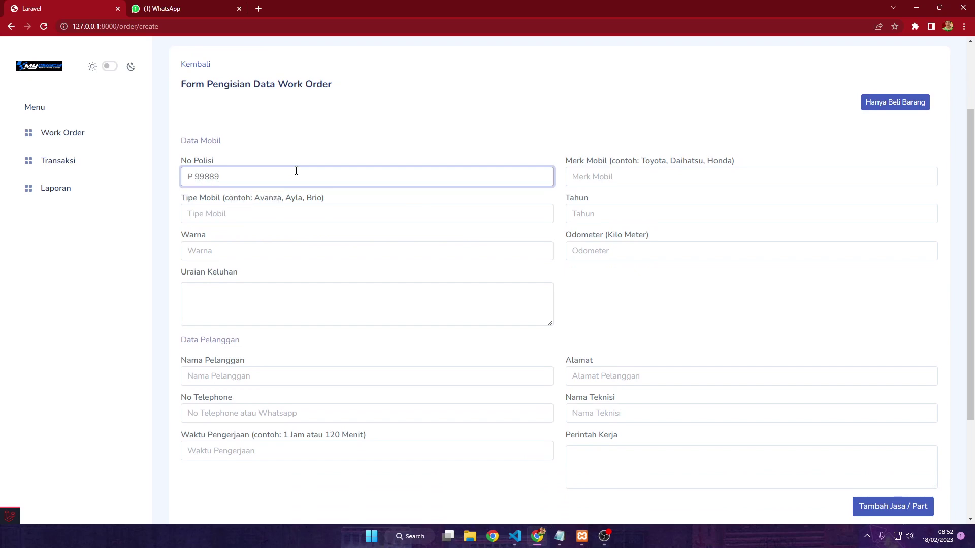
key(BackSpace)
text( AS)
click(673, 179)
text(Honda)
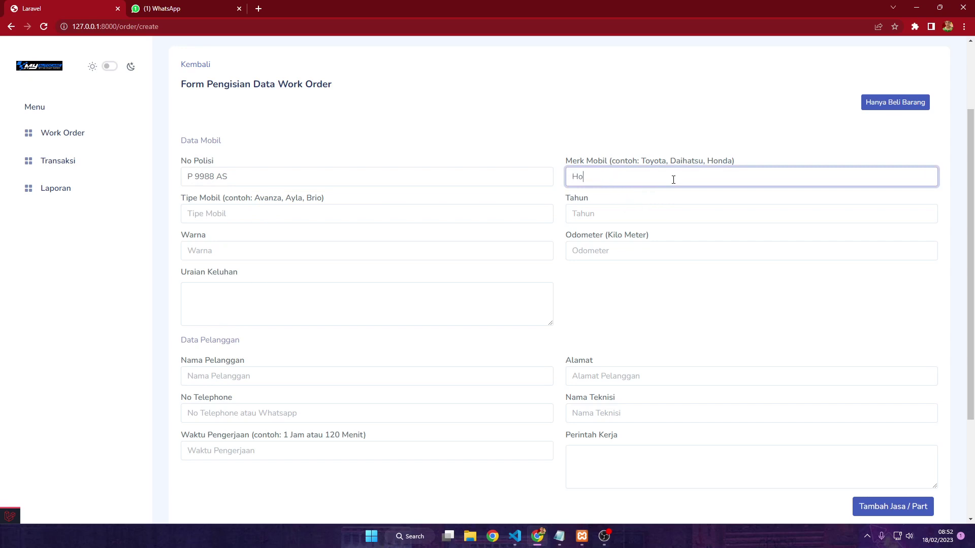
Enter car type Jazz, year 2018 and colour Merah
click(437, 215)
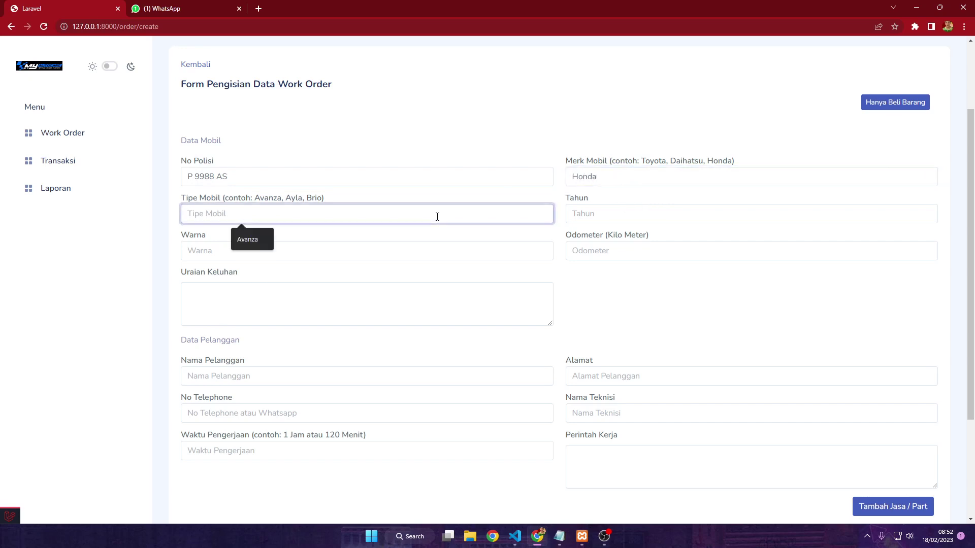
text(Ha)
key(BackSpace)
key(BackSpace)
text(Jazz)
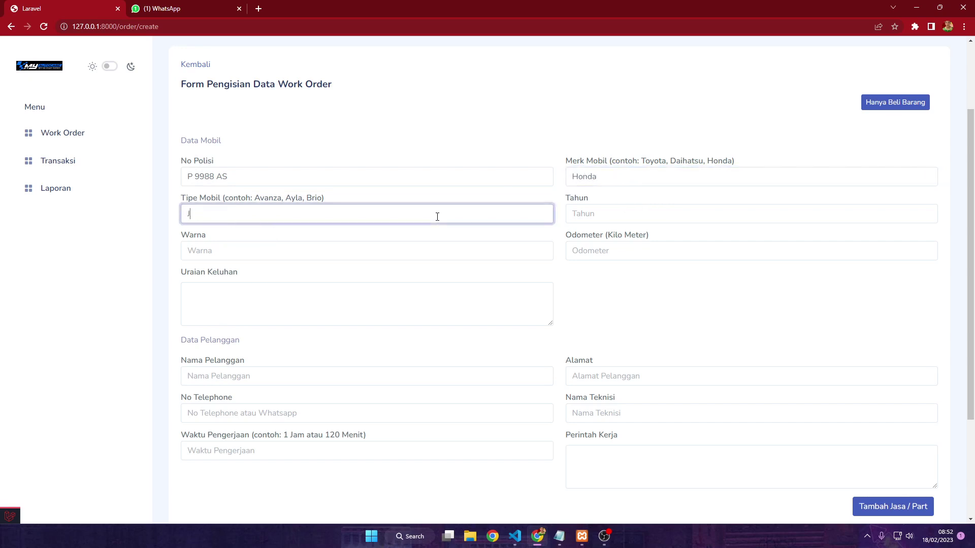
click(573, 218)
text(2)
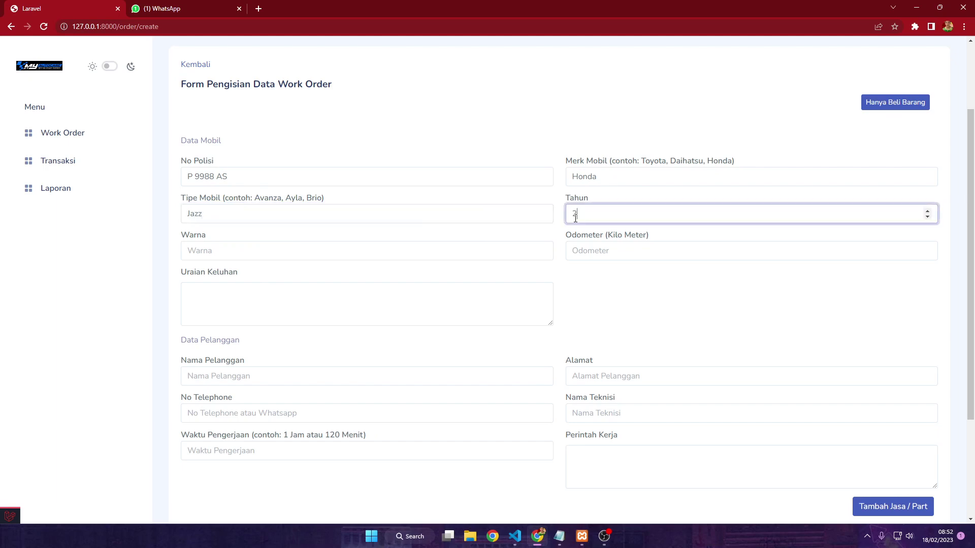
text(018)
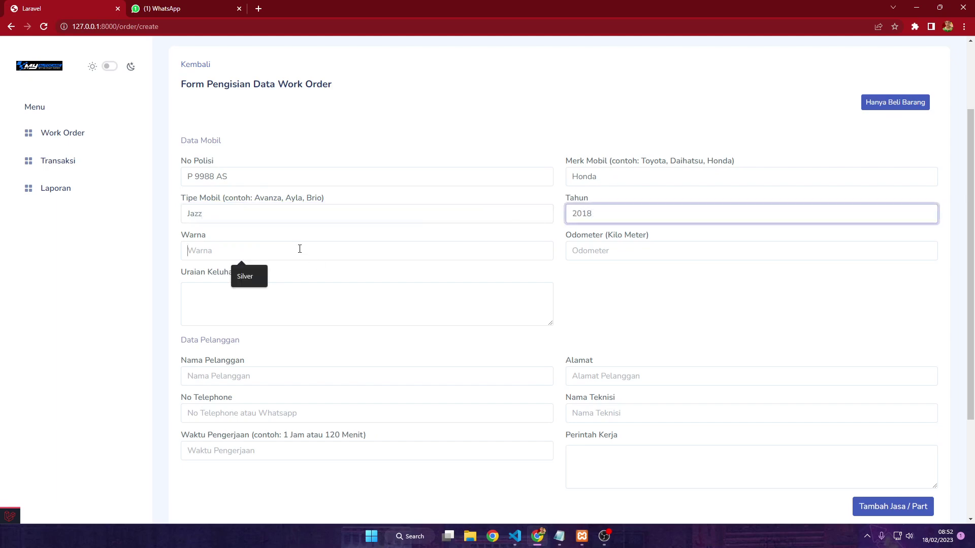
click(300, 248)
text(Merah)
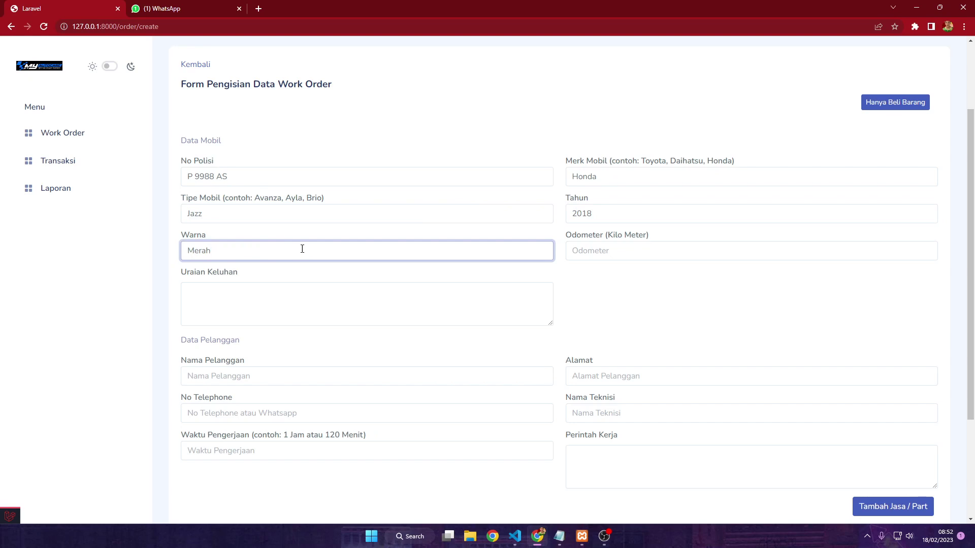
Record odometer 18209 and the complaint 'Wadah Oli Bocor'
click(593, 254)
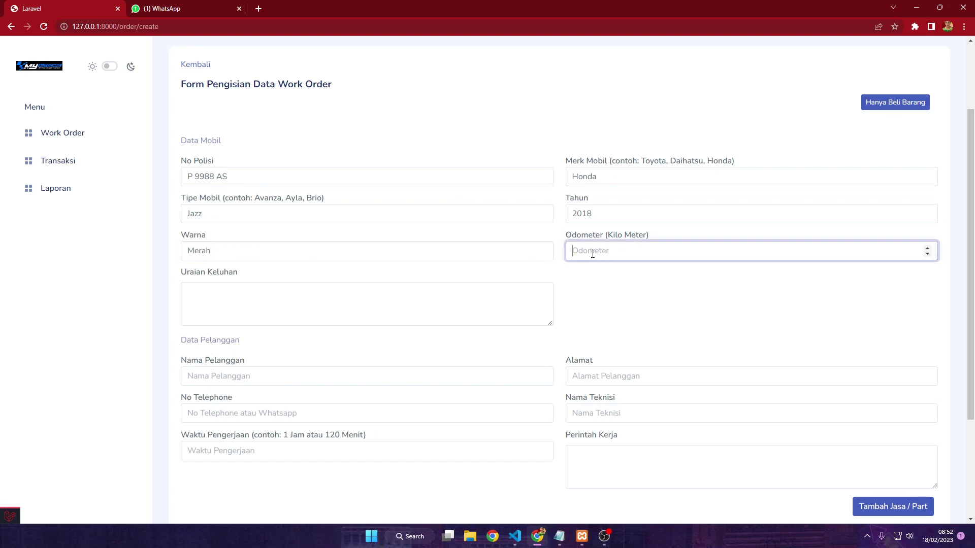
text(18)
text(200)
click(399, 319)
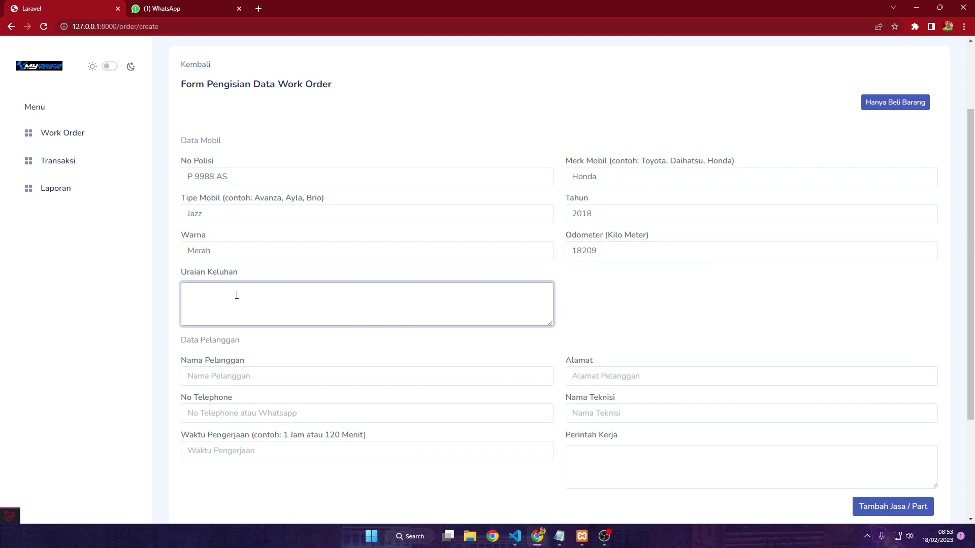
text(Wadah Oli Bocor)
scroll(237, 294, down, 2)
Fill in the customer's name, address and phone number
click(221, 279)
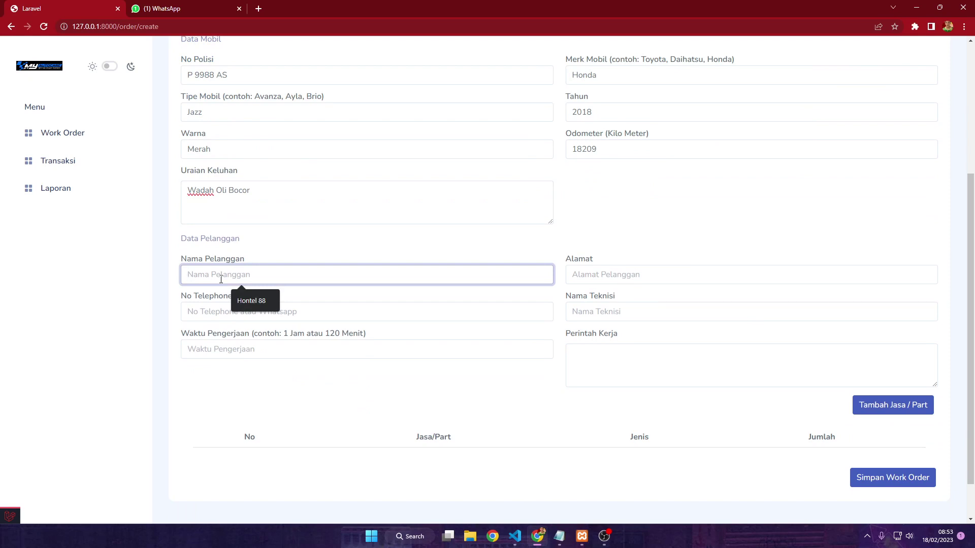
text(Pelangg)
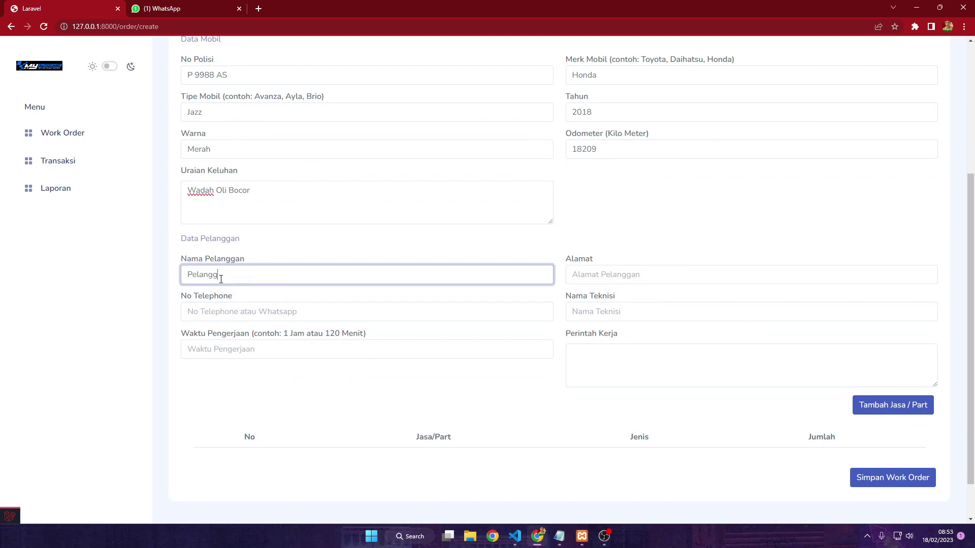
text(an satu)
click(631, 273)
text(de)
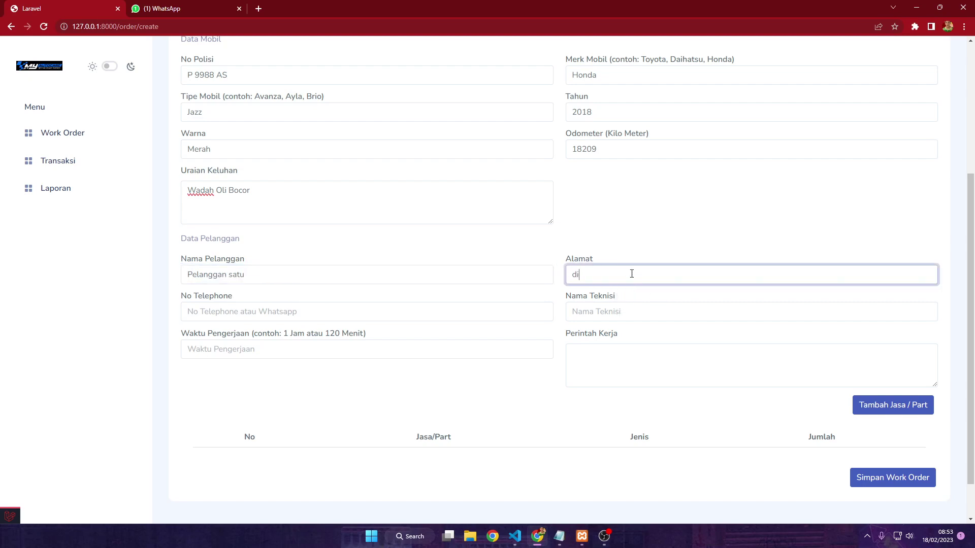
key(BackSpace)
key(BackSpace)
text(desa makmur, jem)
click(254, 311)
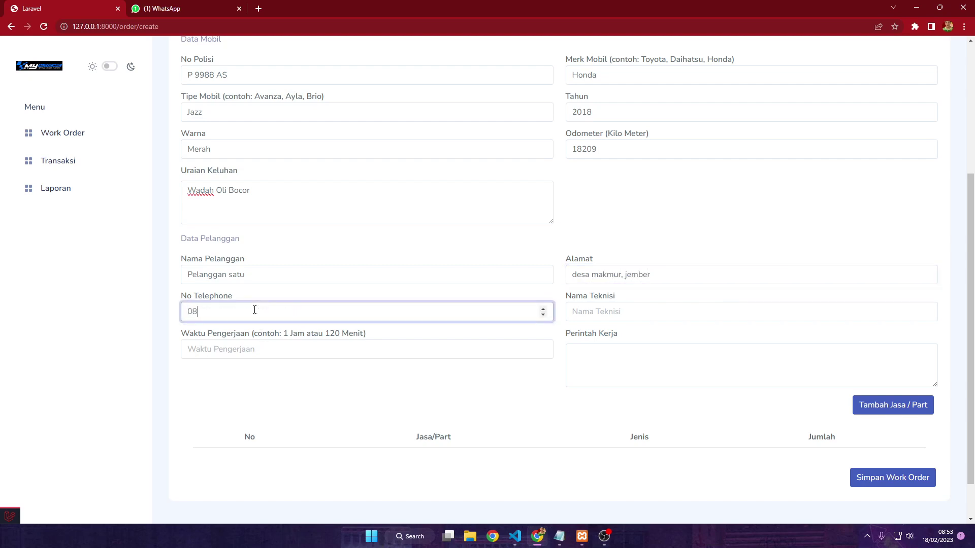
Enter the technician's name, work time '1 jam 20 menit' and instruction 'Tembel wadah oli yang bocor'
click(608, 313)
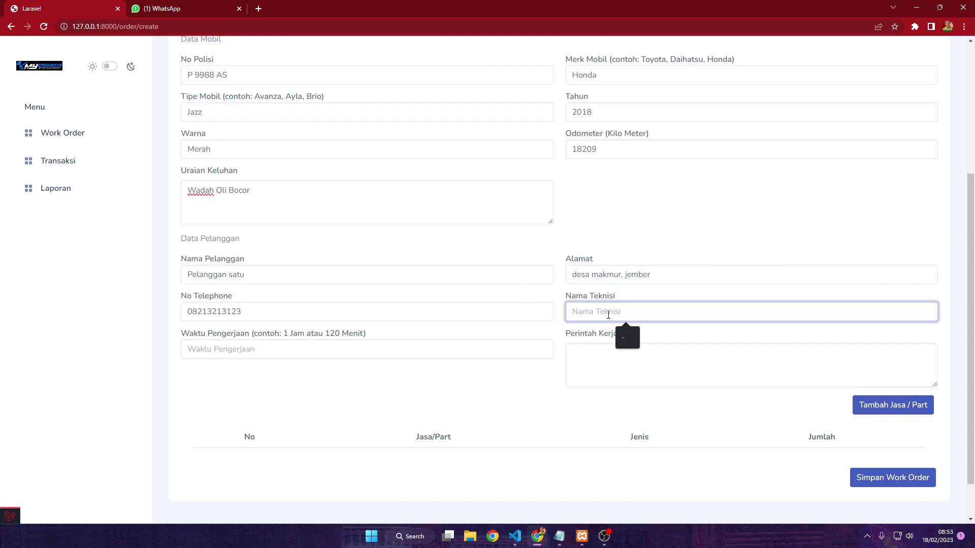
text(Kodhir)
click(246, 350)
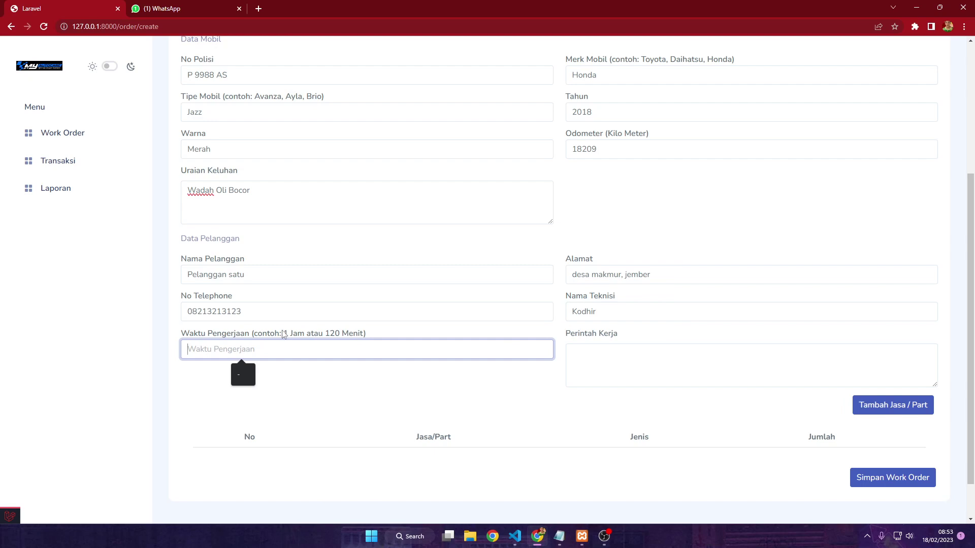
text(1)
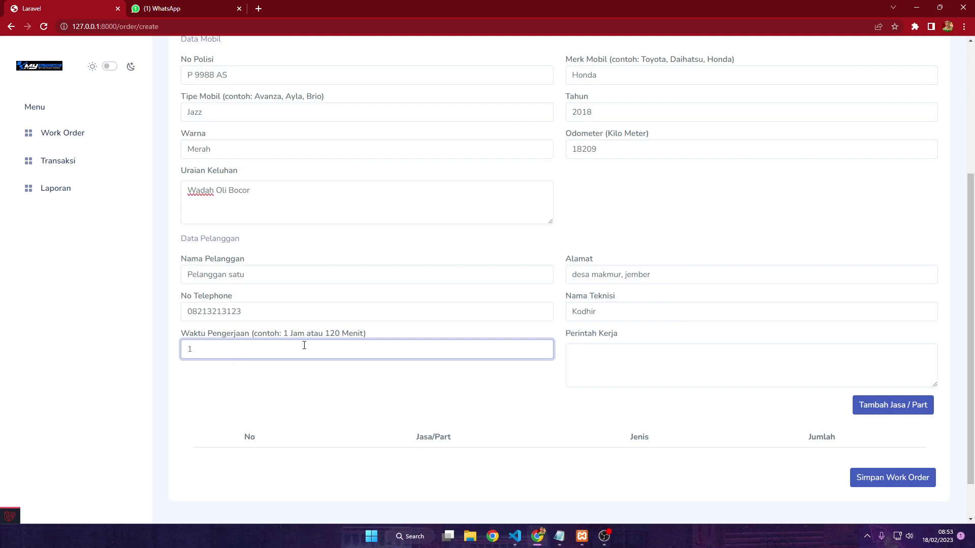
key(BackSpace)
text(1 jam 20 menit)
click(341, 366)
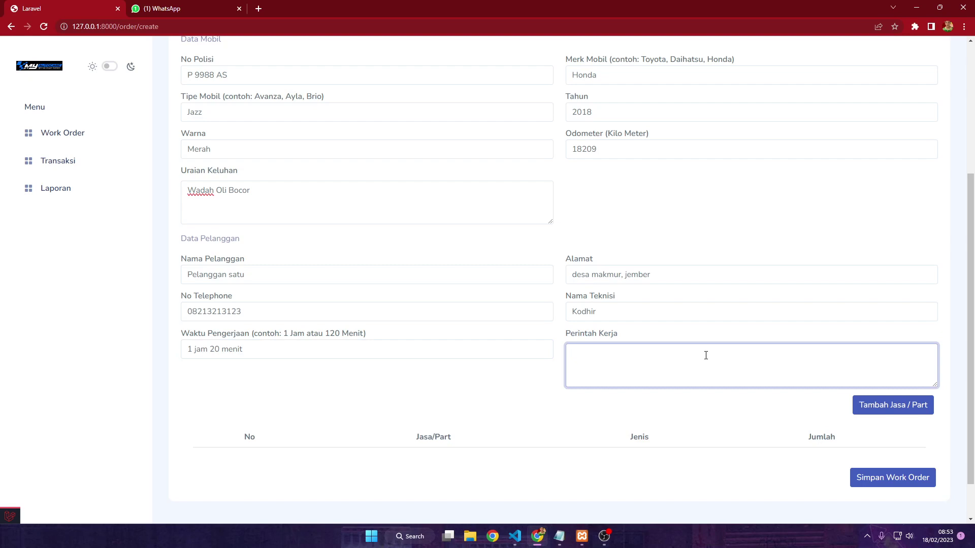
text(embel wadah oli yang bocor)
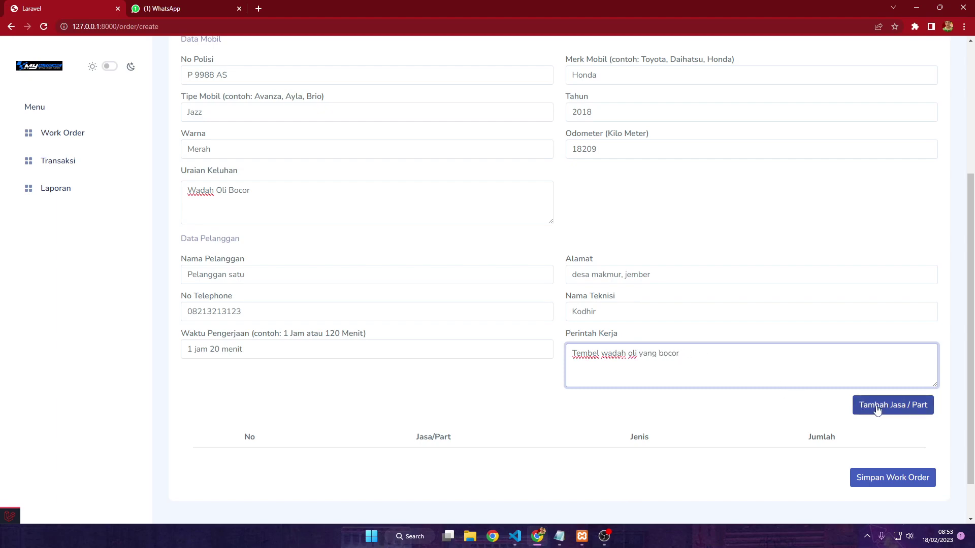
Add a Jasa line named 'Ganti Wadah Oli' as item 1 of the work order
click(877, 406)
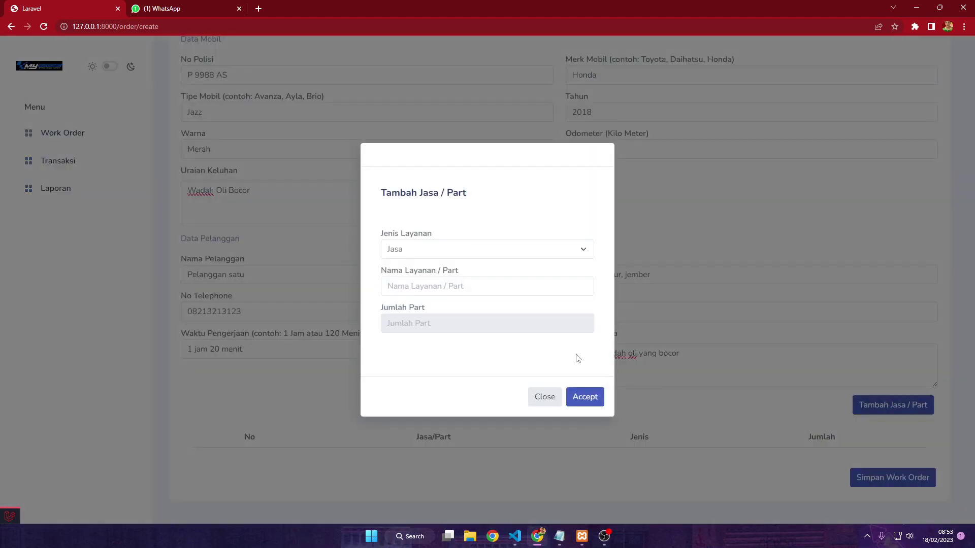
click(457, 291)
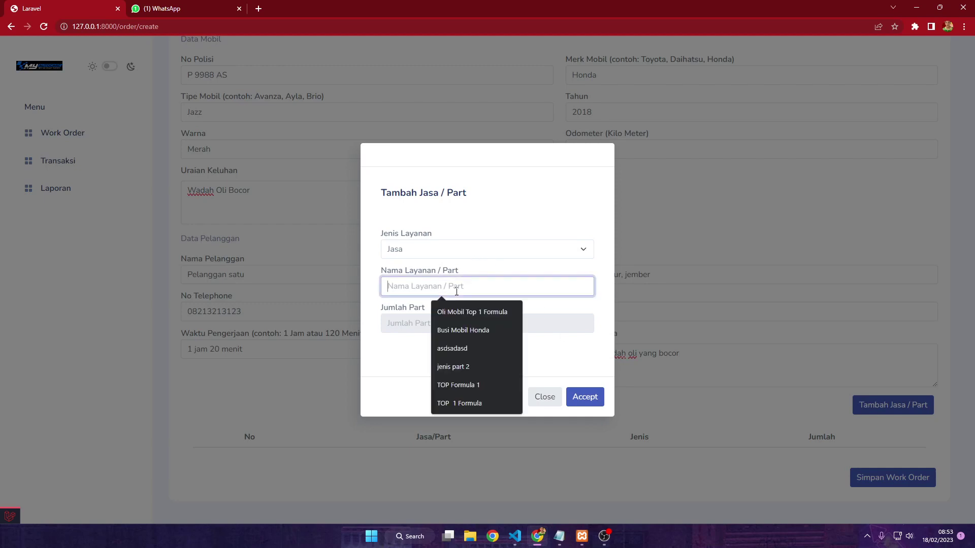
text(Ganti Wadah O)
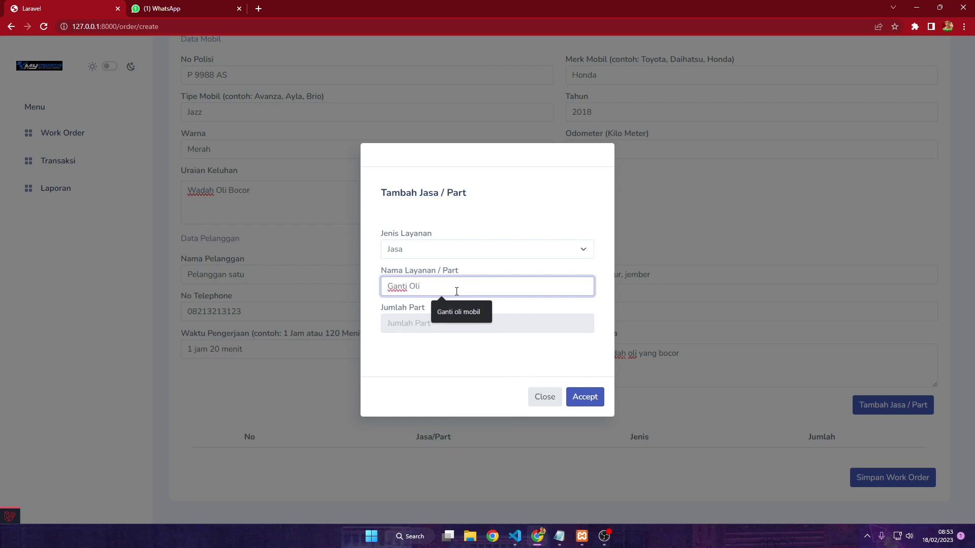
text(l)
key(BackSpace)
key(BackSpace)
text(Wadah)
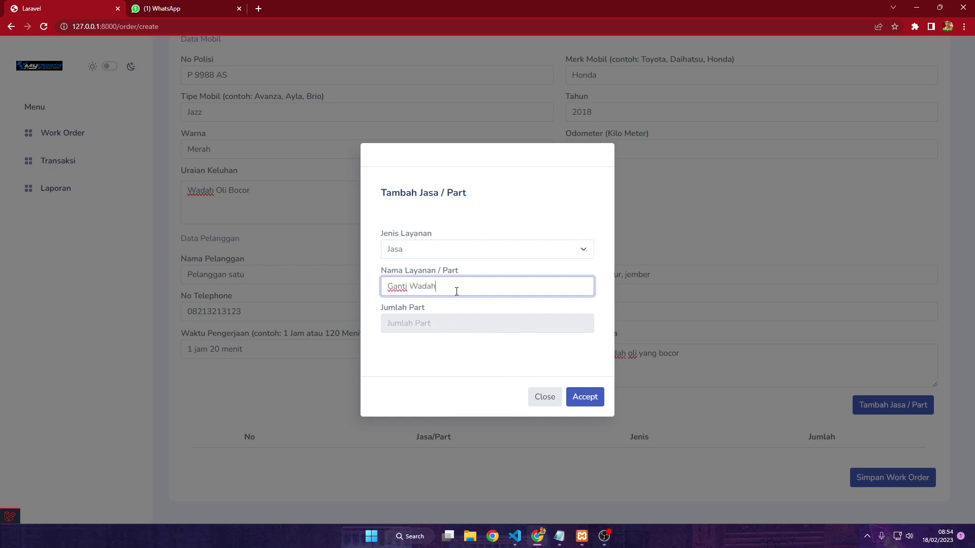
text( Oli)
click(584, 397)
scroll(706, 397, down, 2)
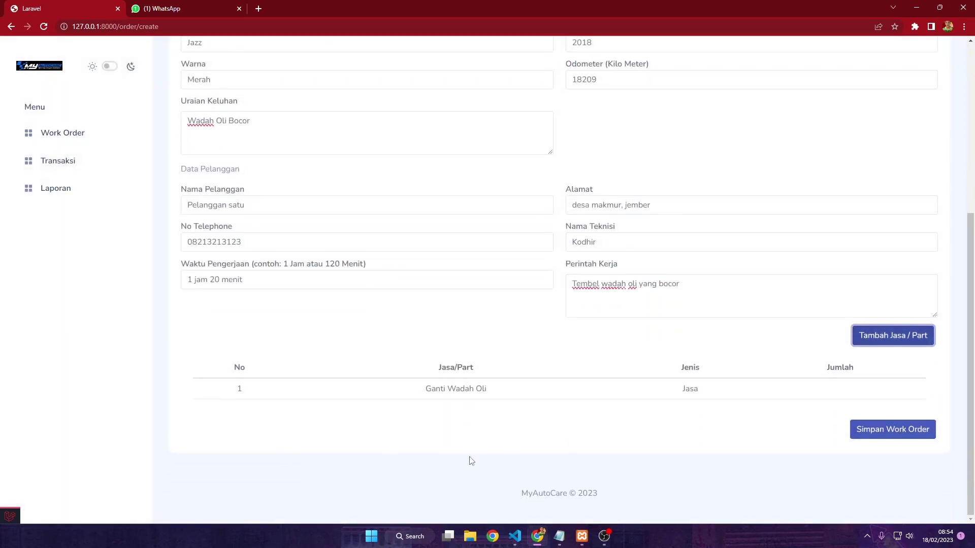
Add the Part 'Wadah Oli XL' with quantity 1
click(909, 333)
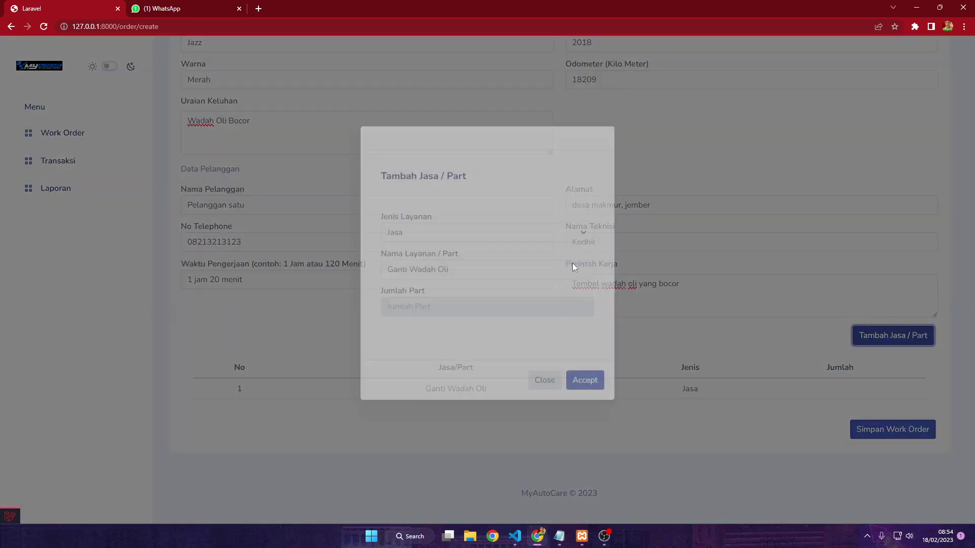
click(472, 250)
click(444, 276)
drag(450, 286, 340, 294)
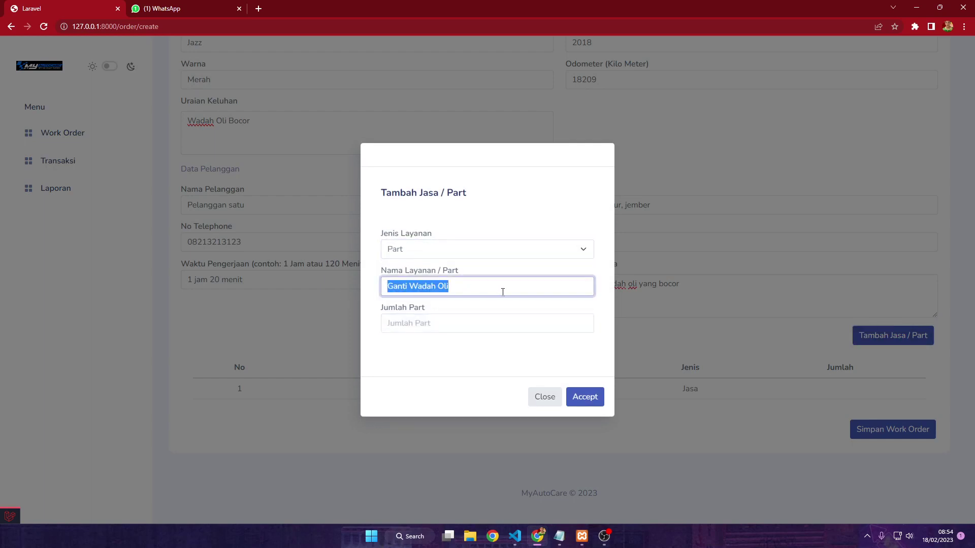
text(Wadah Oli )
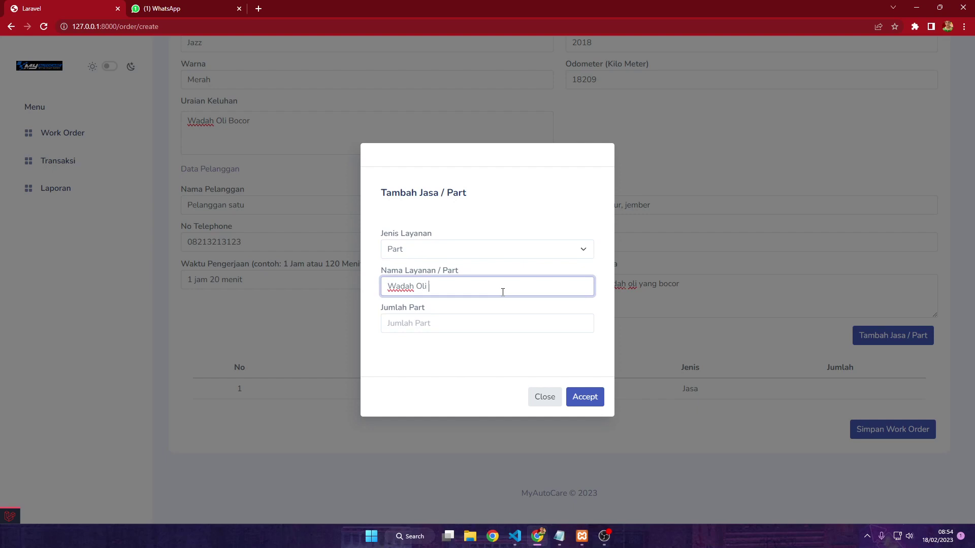
text(XL)
click(482, 322)
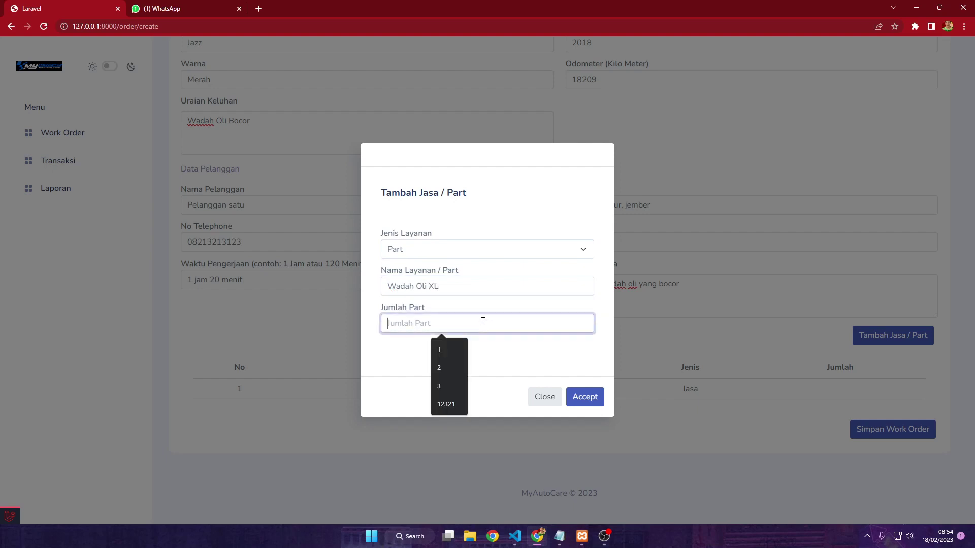
text(1)
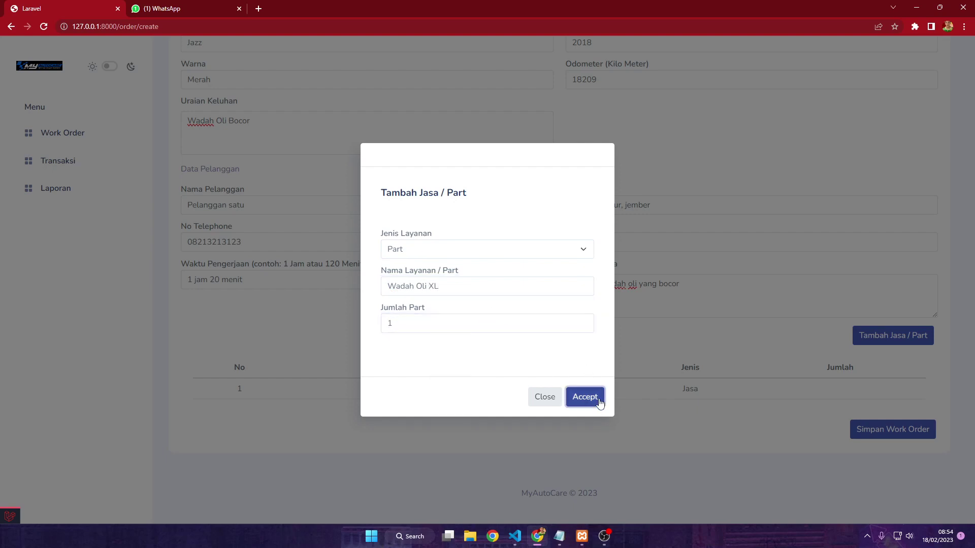
click(592, 396)
scroll(681, 401, down, 1)
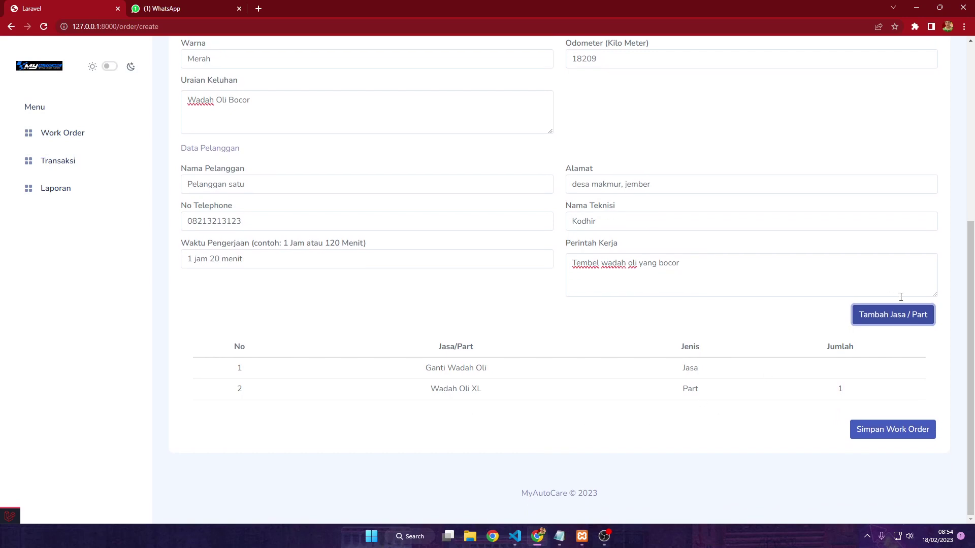
Add the Part 'Lem Wadahnya Oli' with quantity 2 and save the work order
click(897, 321)
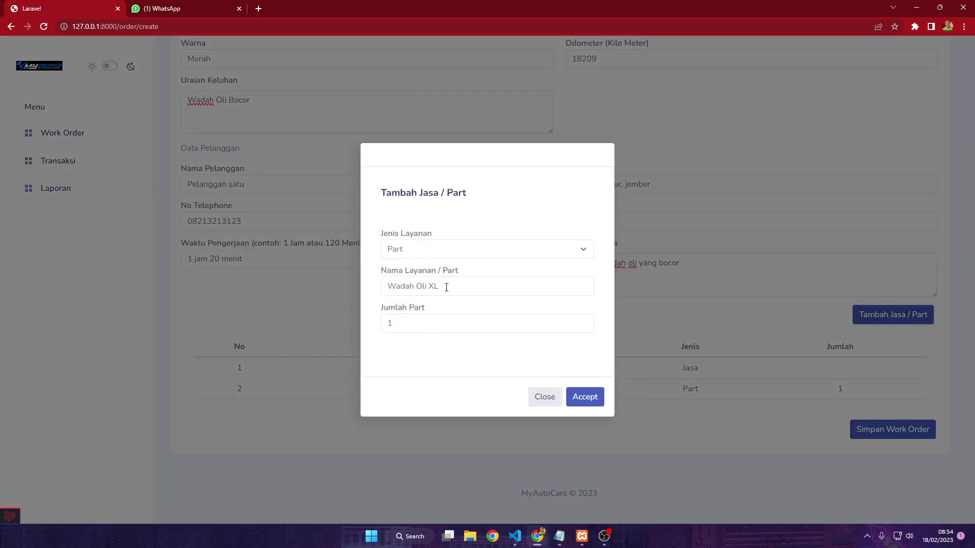
drag(446, 287, 248, 274)
text(Lem )
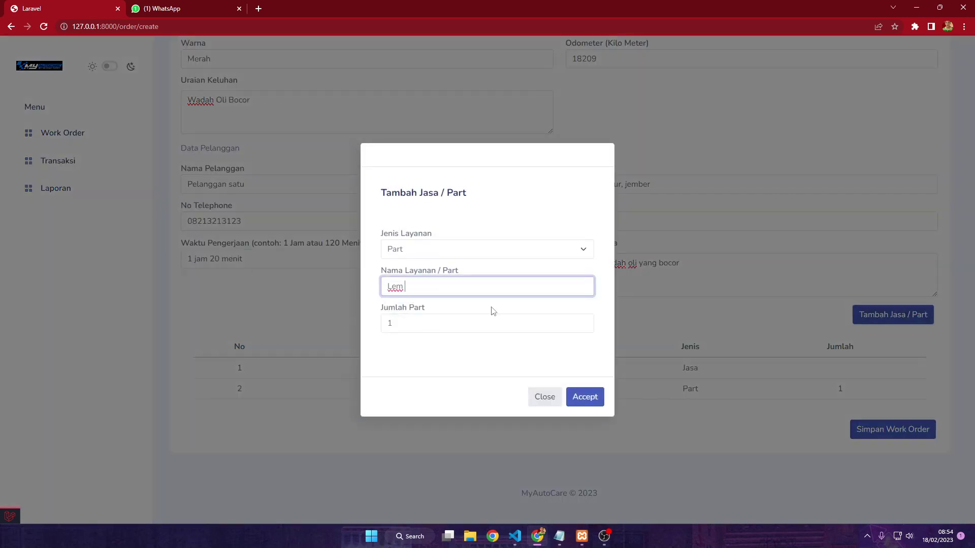
text(Wadahnya Oli)
key(Tab)
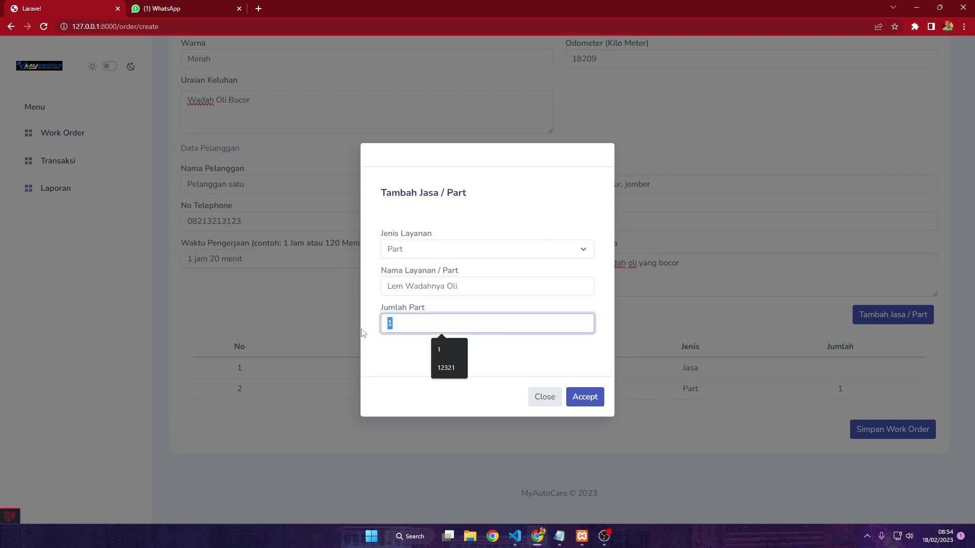
text(2)
click(585, 400)
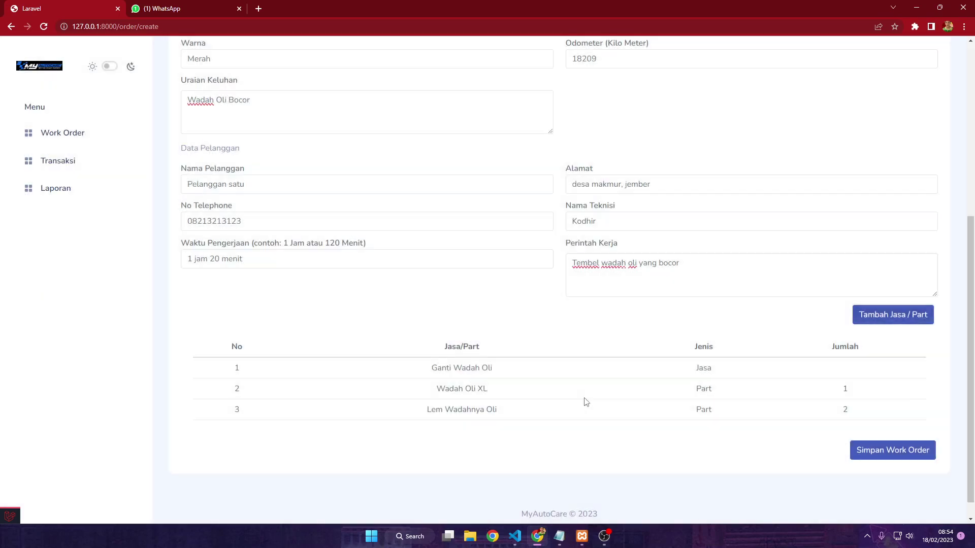
scroll(664, 390, down, 1)
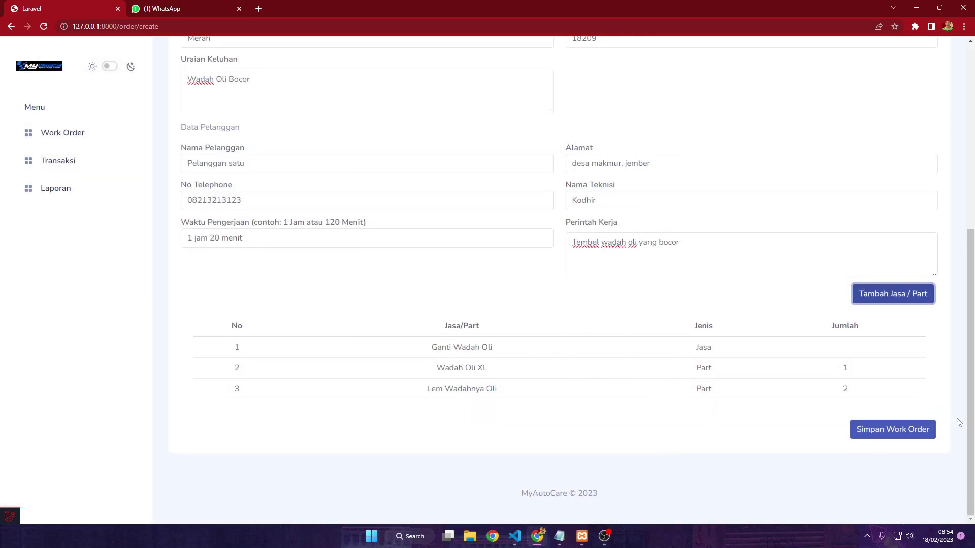
scroll(945, 428, up, 2)
scroll(946, 427, down, 2)
click(922, 426)
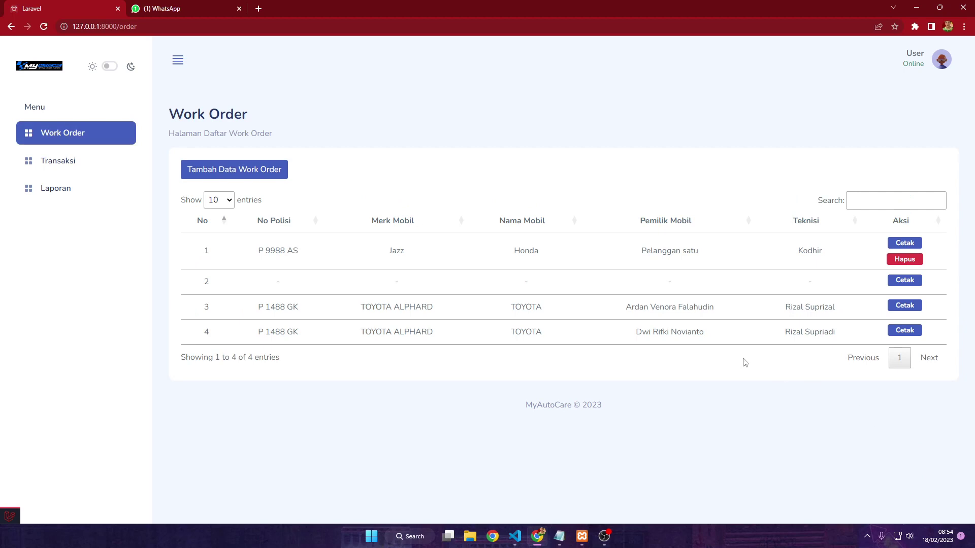
Open the Cetak printout of the P 9988 AS work order and scroll through it
click(896, 244)
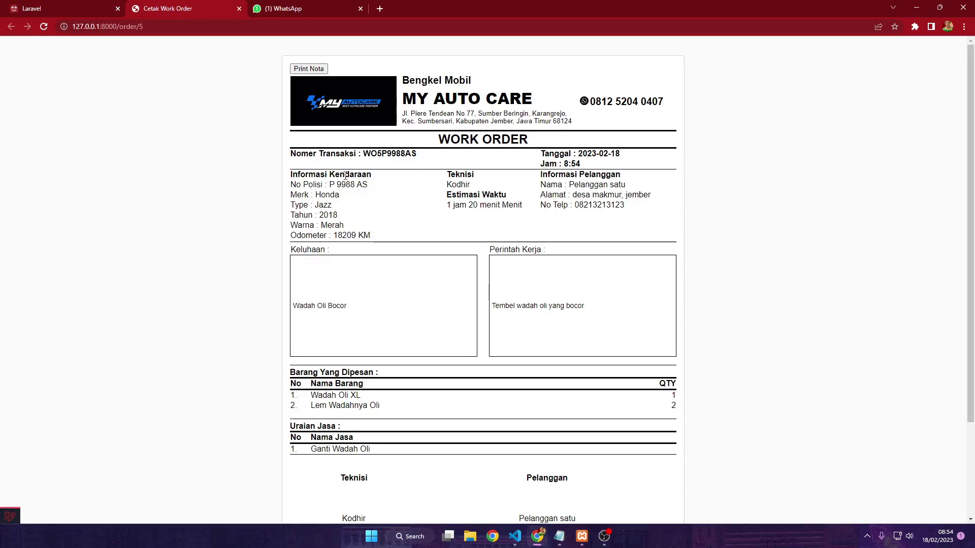
scroll(366, 181, down, 3)
scroll(370, 185, up, 3)
scroll(596, 156, down, 1)
scroll(595, 156, down, 3)
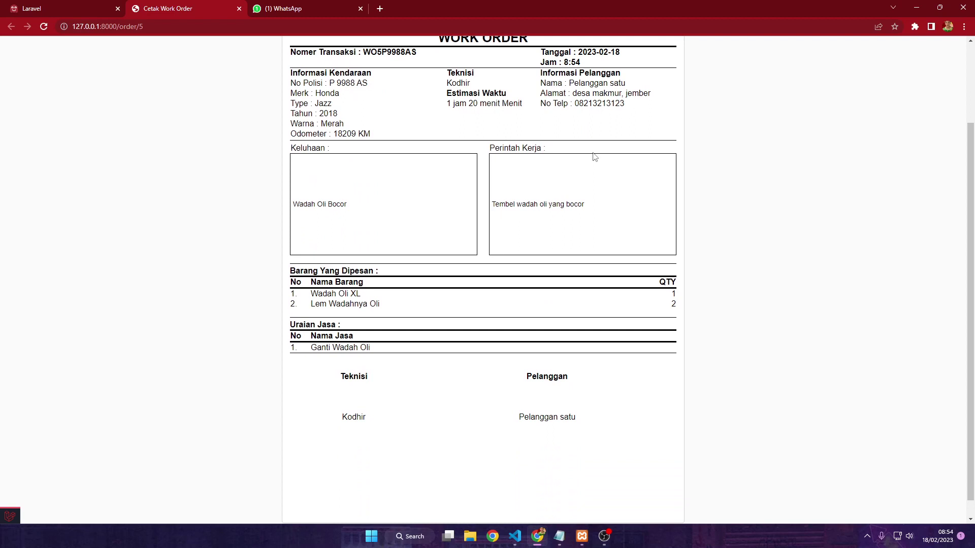
scroll(594, 156, up, 4)
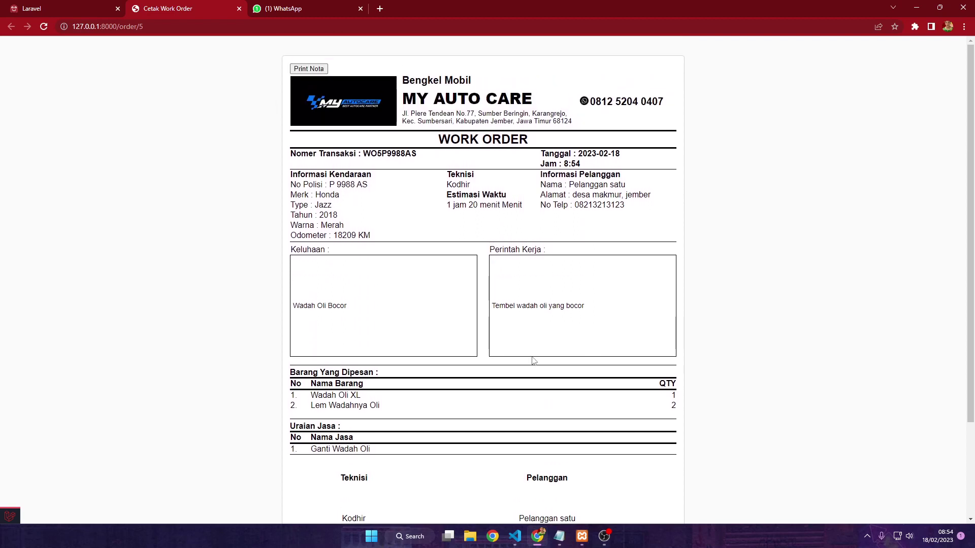
scroll(630, 368, down, 2)
scroll(549, 312, up, 2)
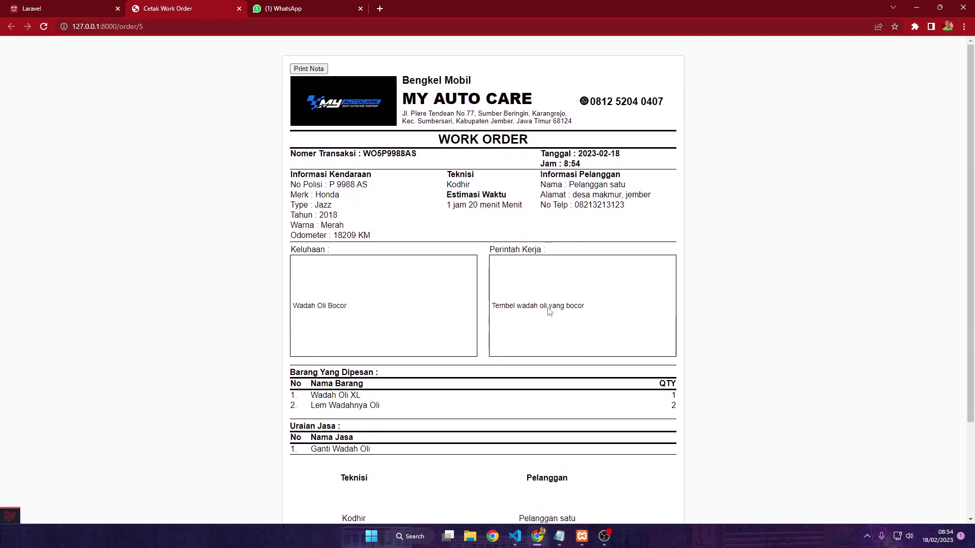
Open the print preview and switch Destination between Save as PDF and EPSON L3110 Series
click(314, 72)
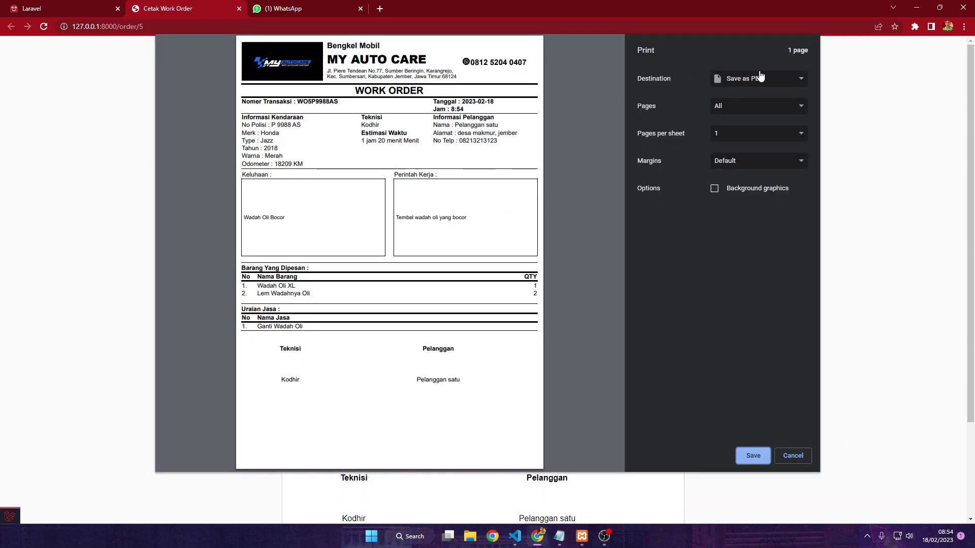
click(770, 78)
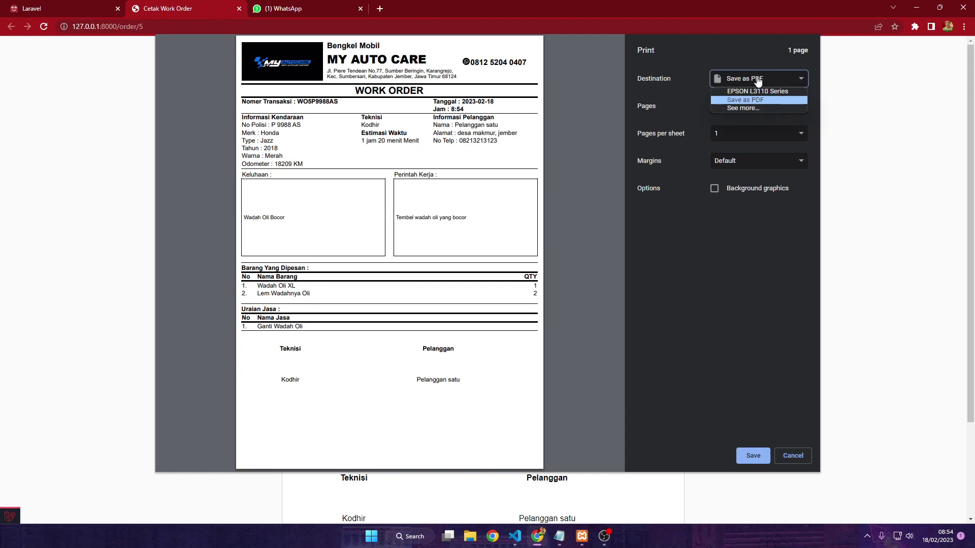
click(756, 78)
click(724, 80)
click(734, 91)
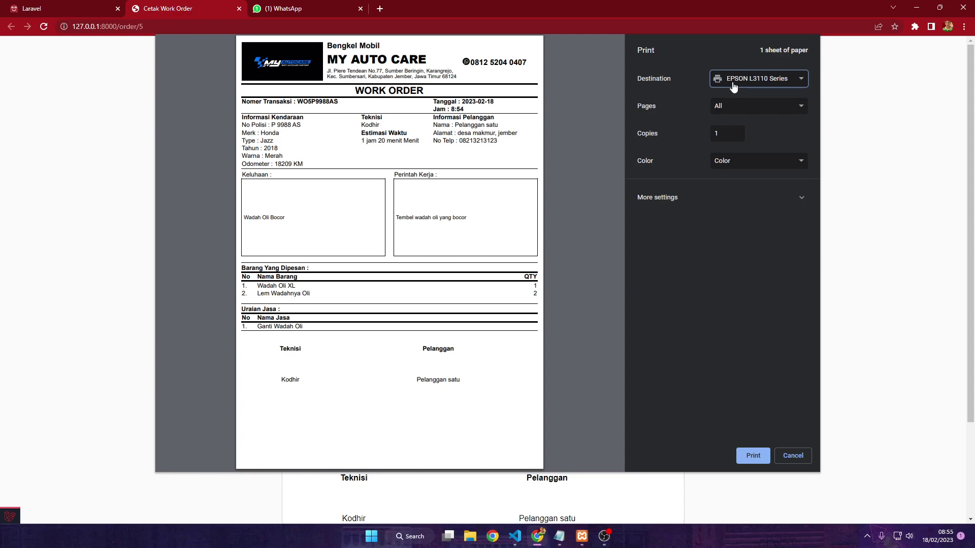
click(770, 85)
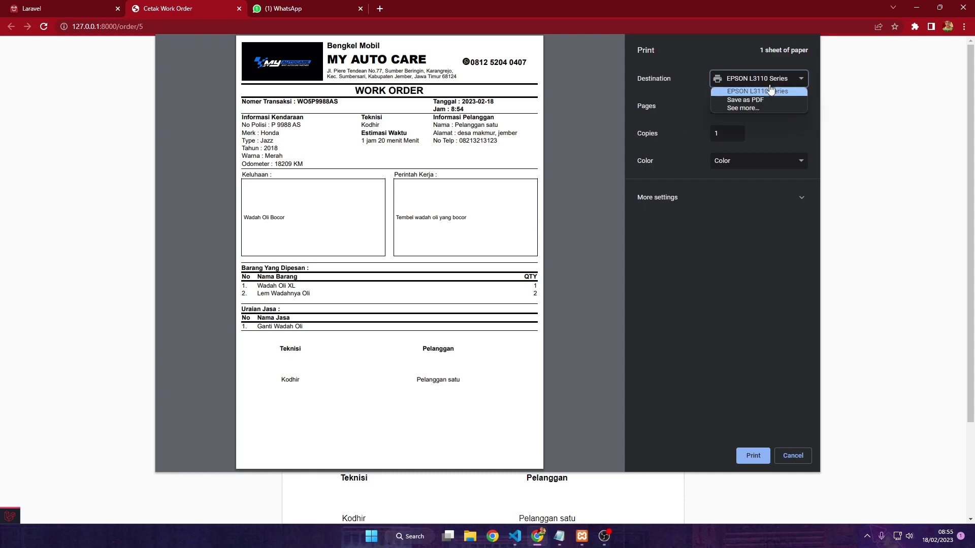
click(783, 102)
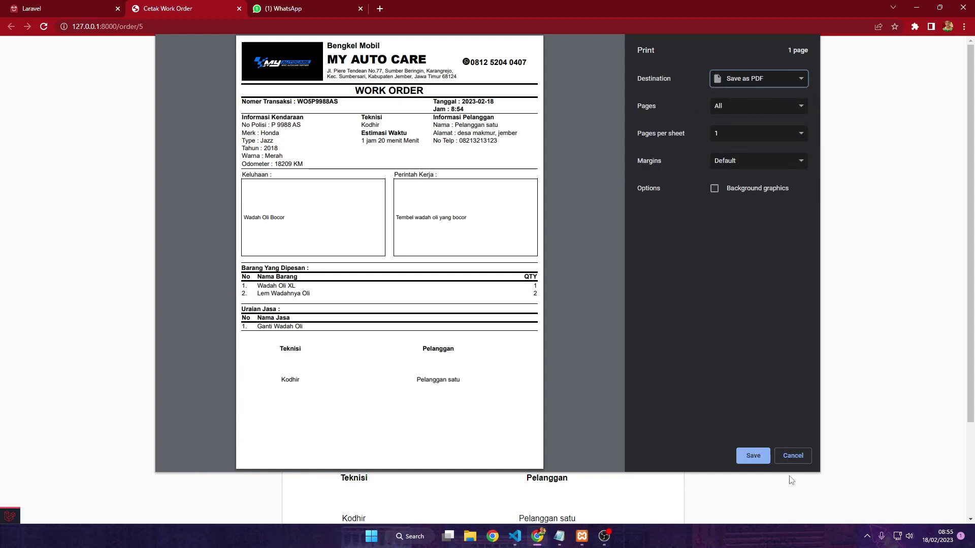
click(774, 79)
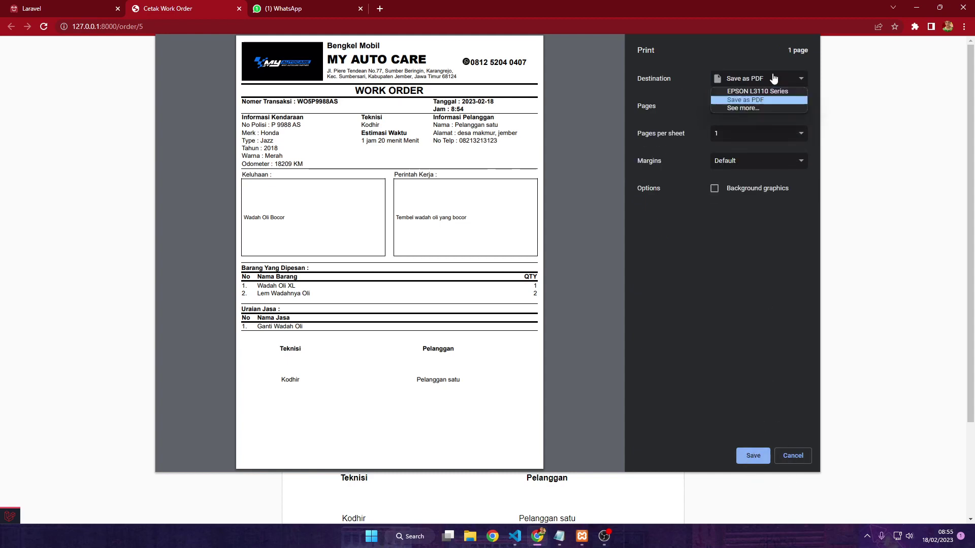
click(770, 89)
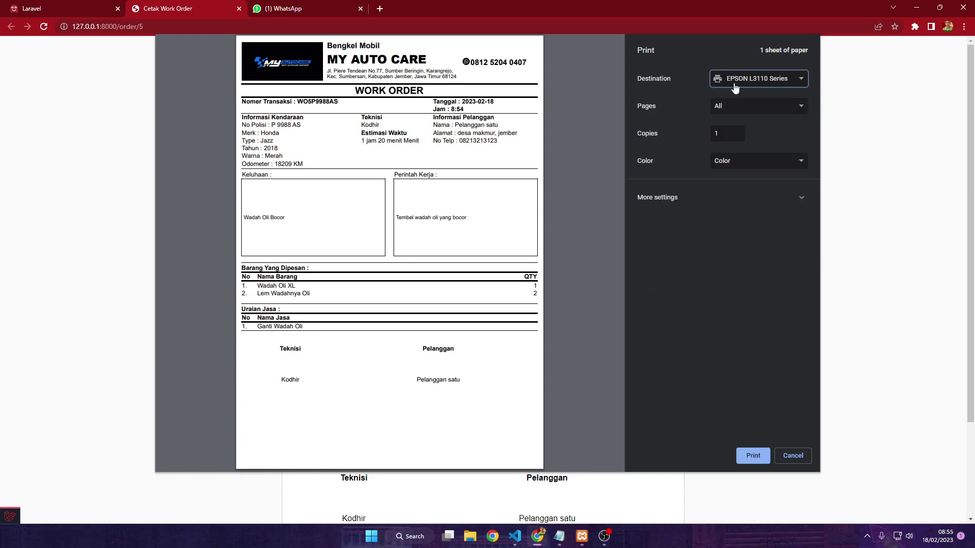
Expand and collapse More settings, cancel printing and close the Cetak Work Order tab
click(726, 199)
click(721, 198)
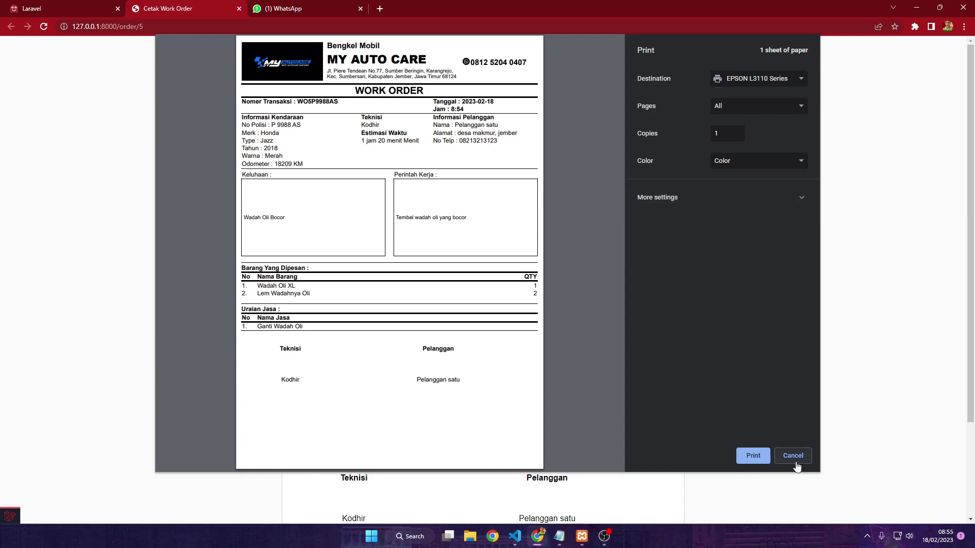
click(794, 456)
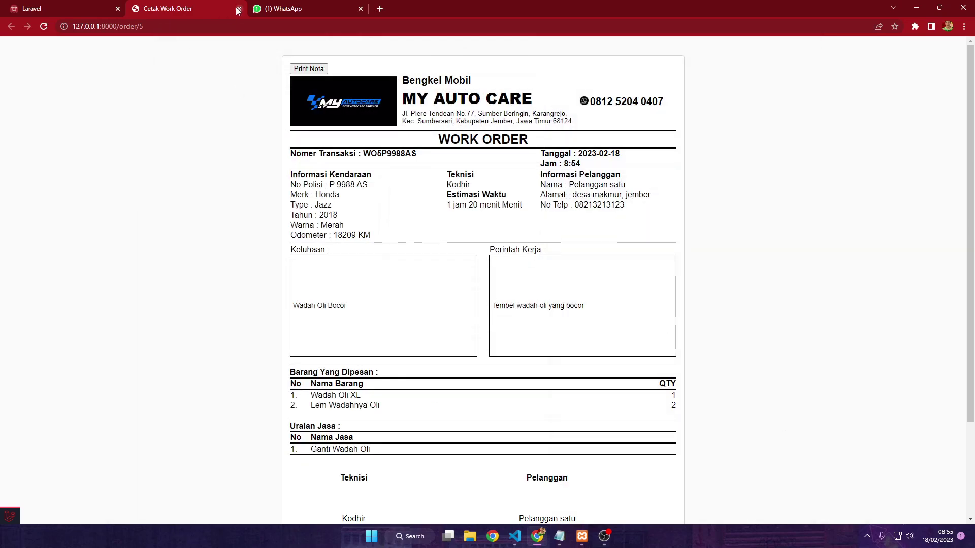
click(239, 8)
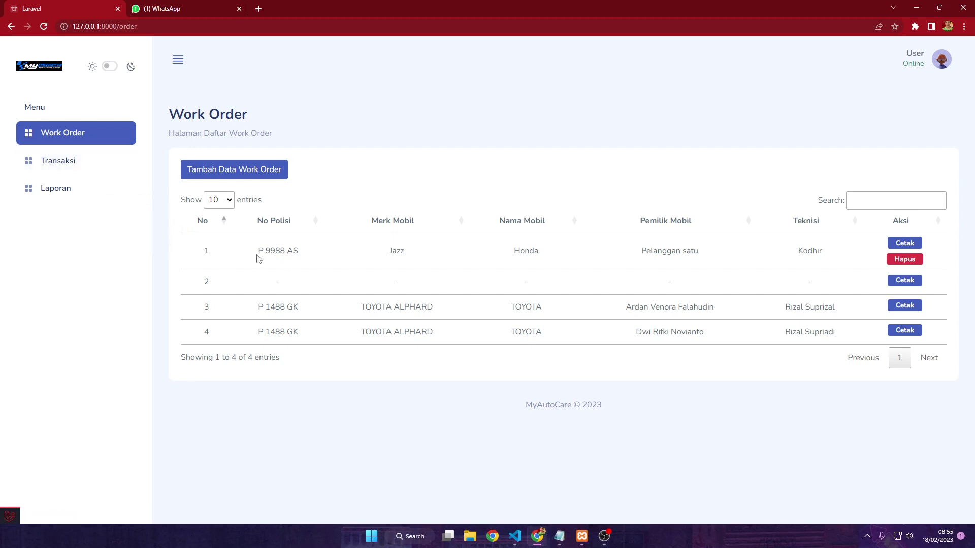
Go to the Transaksi list and locate the unpaid P 9988 AS order
drag(258, 249, 304, 257)
click(95, 163)
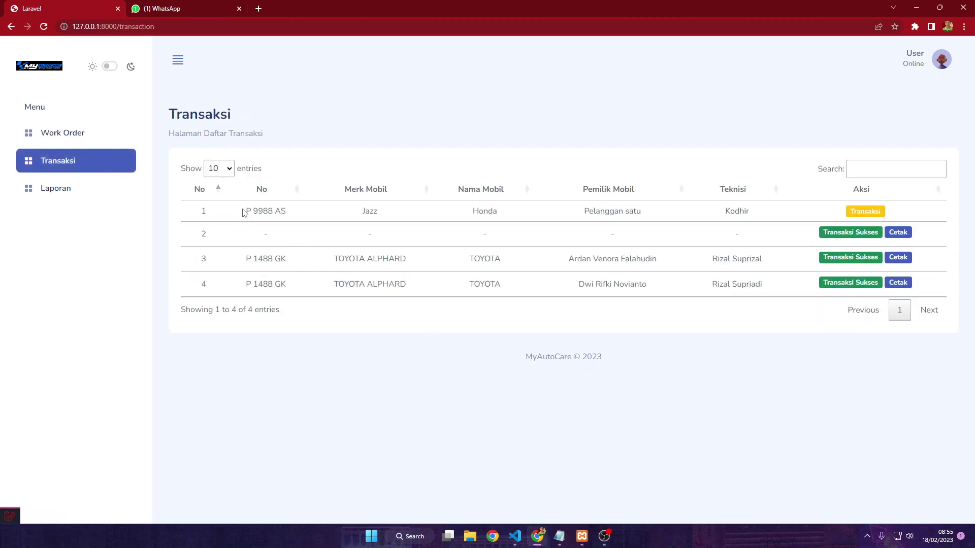
drag(246, 211, 291, 218)
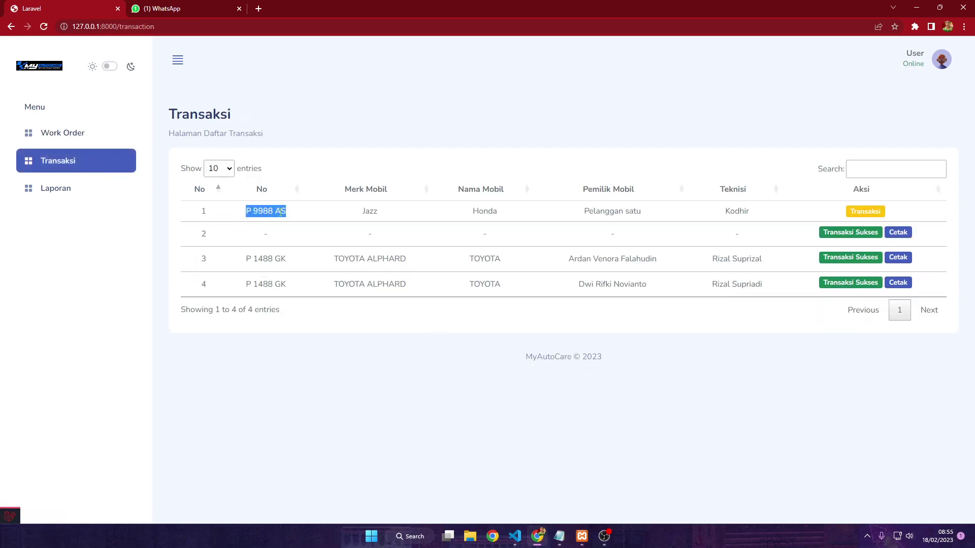
click(283, 213)
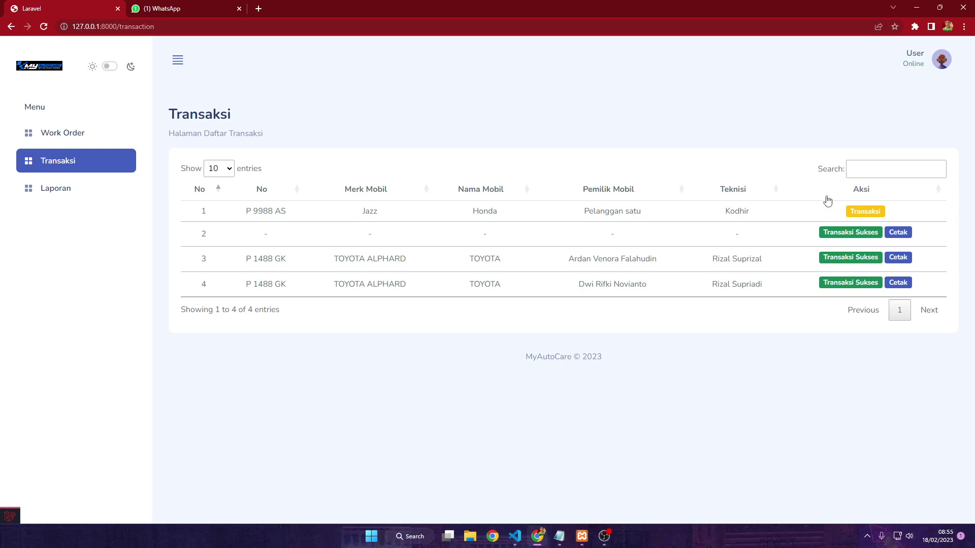
Open the payment form for the P 9988 AS order and review its items
click(866, 216)
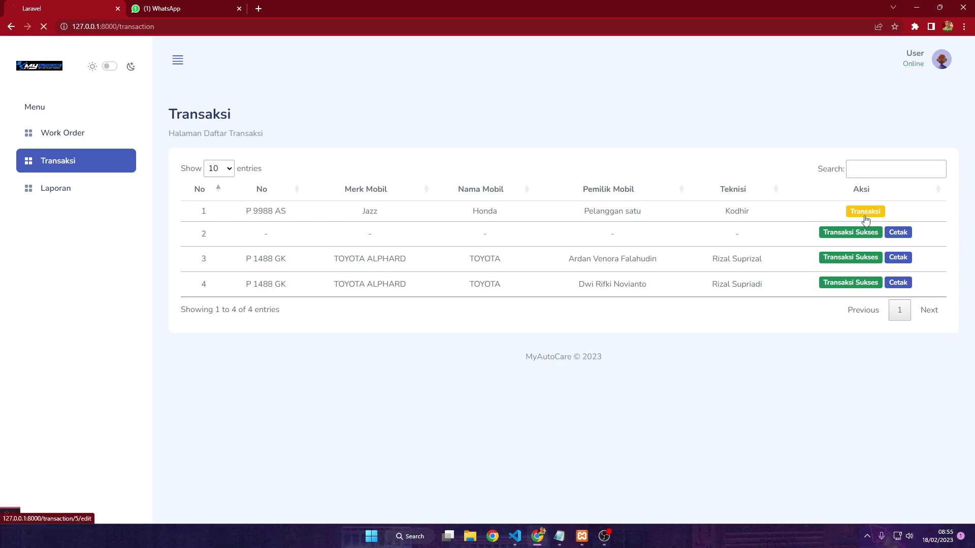
scroll(516, 267, down, 2)
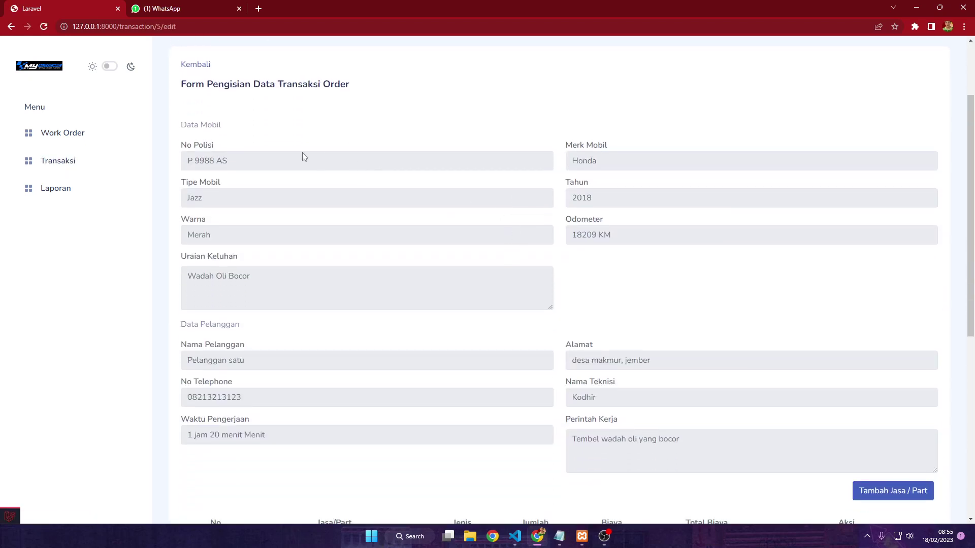
scroll(514, 296, down, 3)
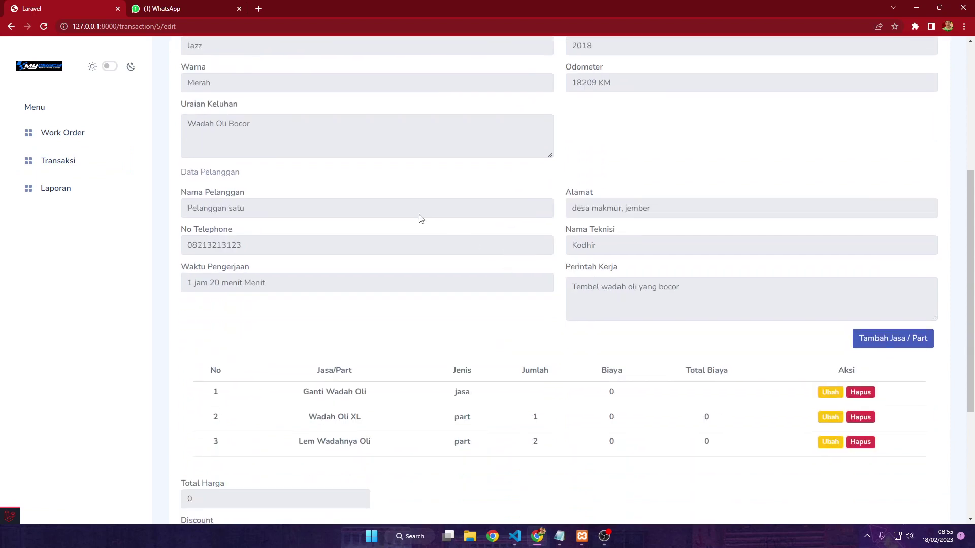
scroll(540, 310, down, 2)
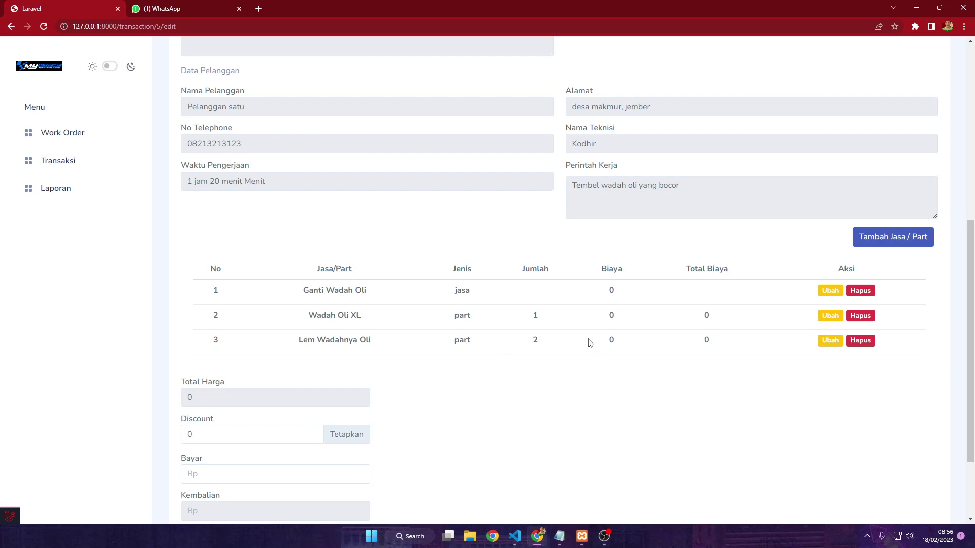
scroll(587, 342, down, 1)
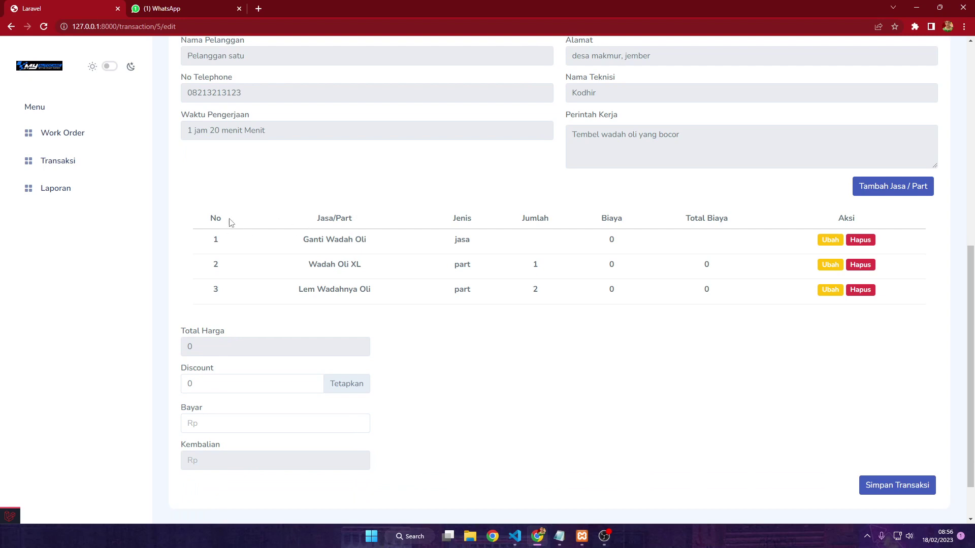
Add the Jasa 'Ganti Lampu Pecah' with a cost of 20000
click(891, 197)
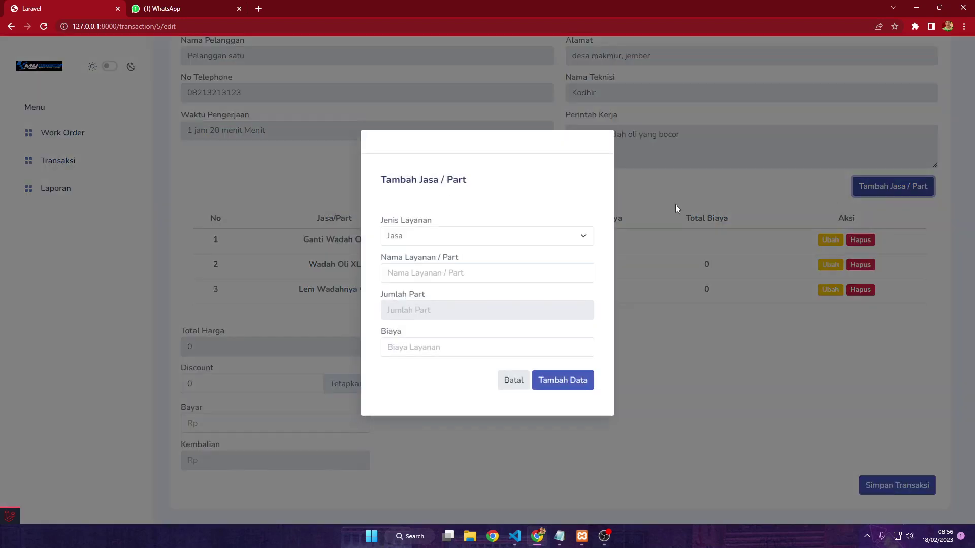
click(457, 284)
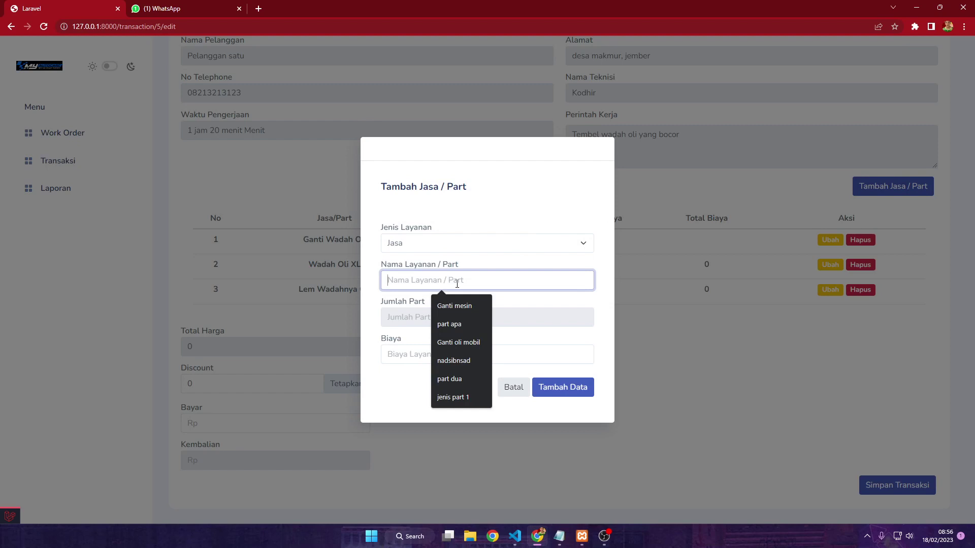
text(S)
key(BackSpace)
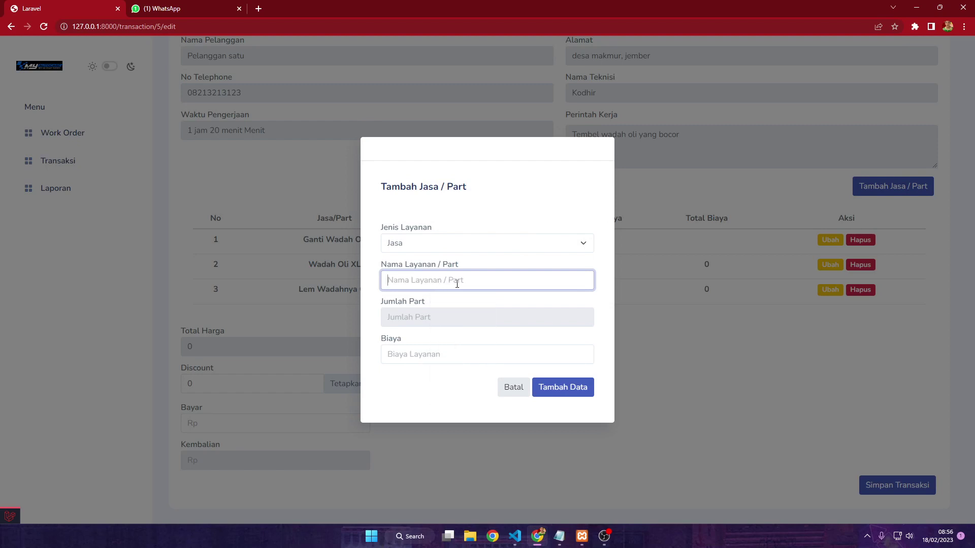
text(Ganti Lamp)
text(u P)
text(Peca)
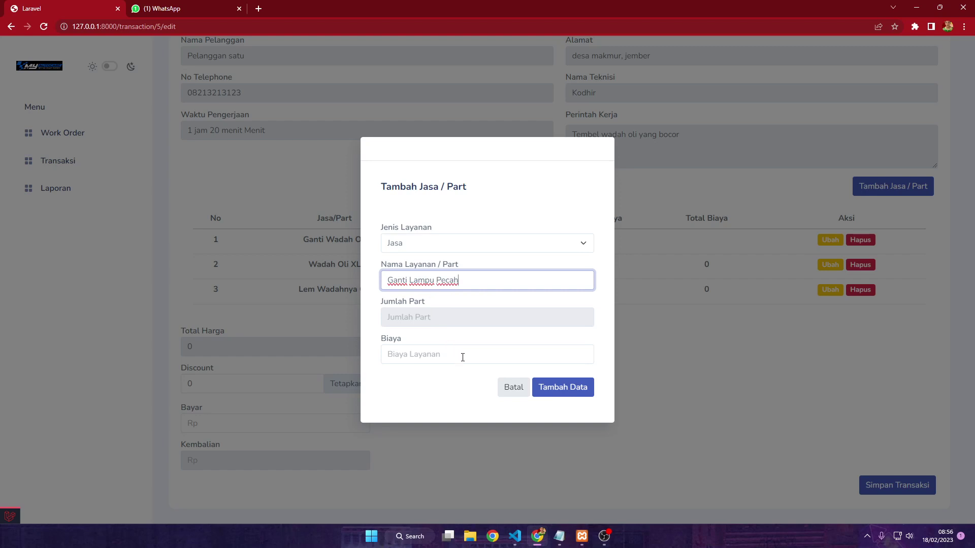
click(463, 356)
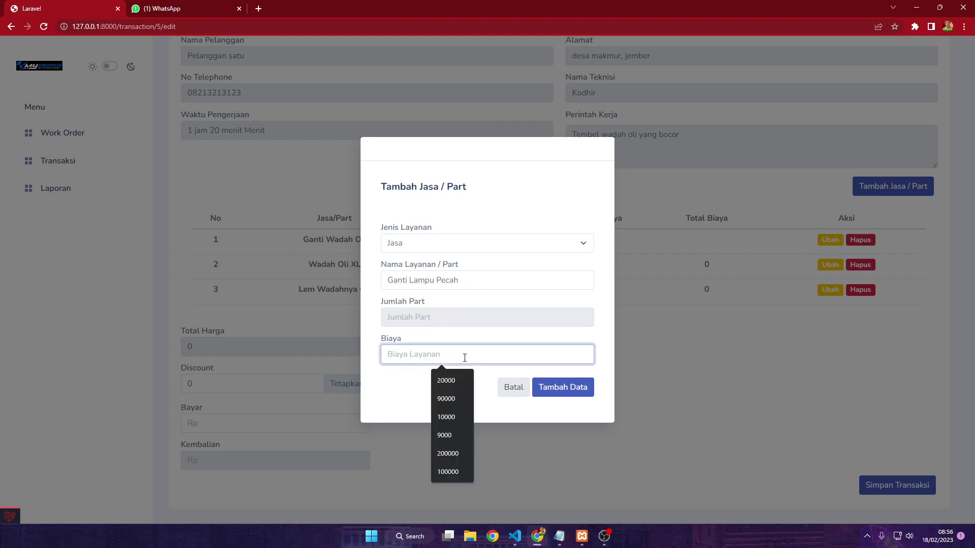
text(20-)
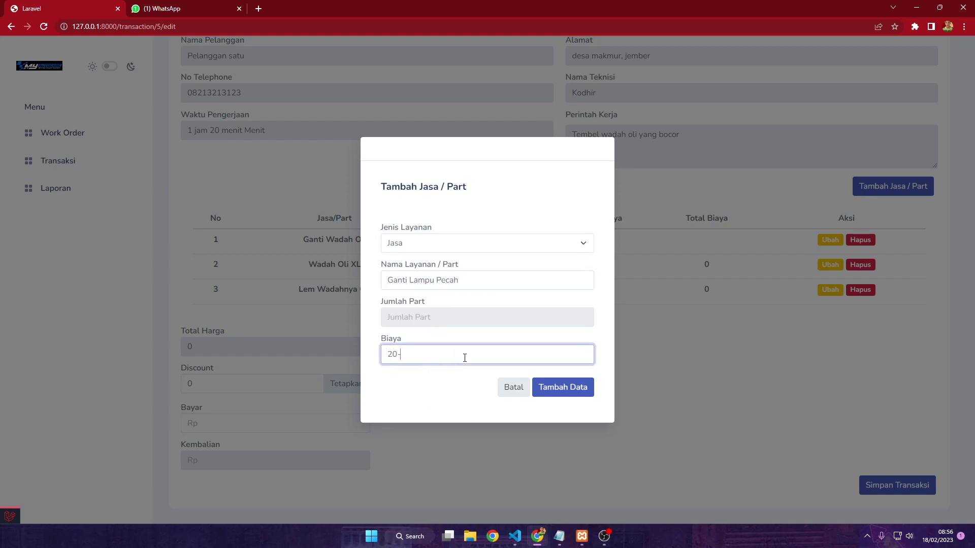
key(BackSpace)
text(000)
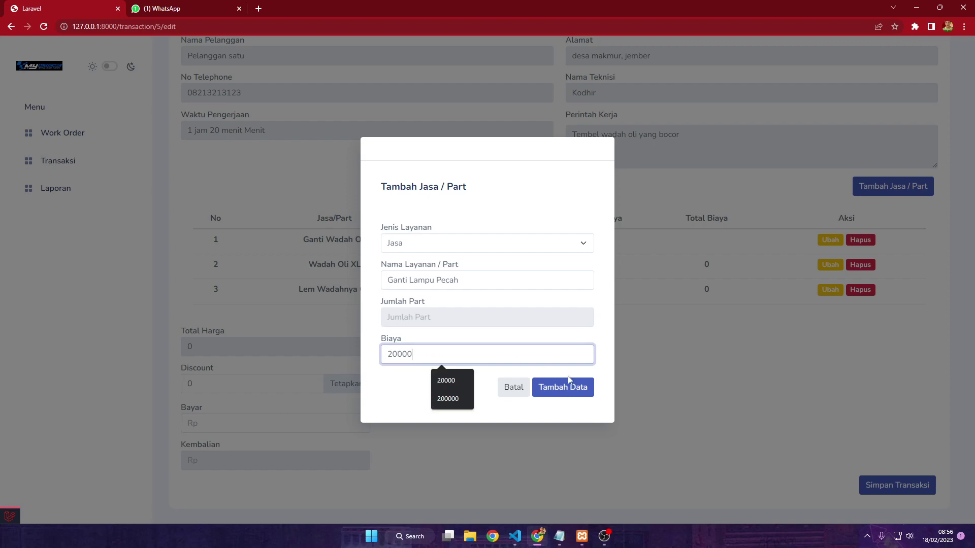
click(568, 380)
scroll(695, 357, down, 6)
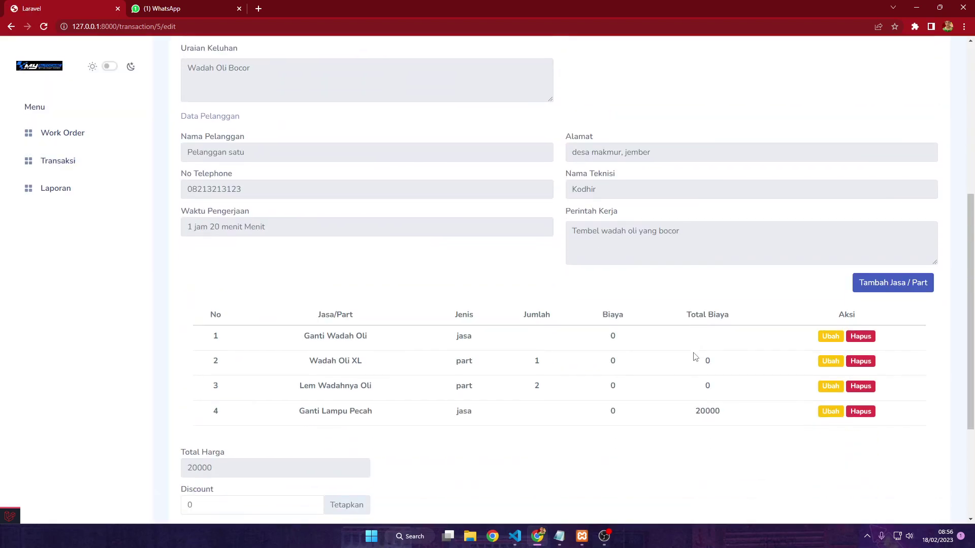
Set the cost of Ganti Wadah Oli to 10000 and Wadah Oli XL to 90000
scroll(695, 357, down, 3)
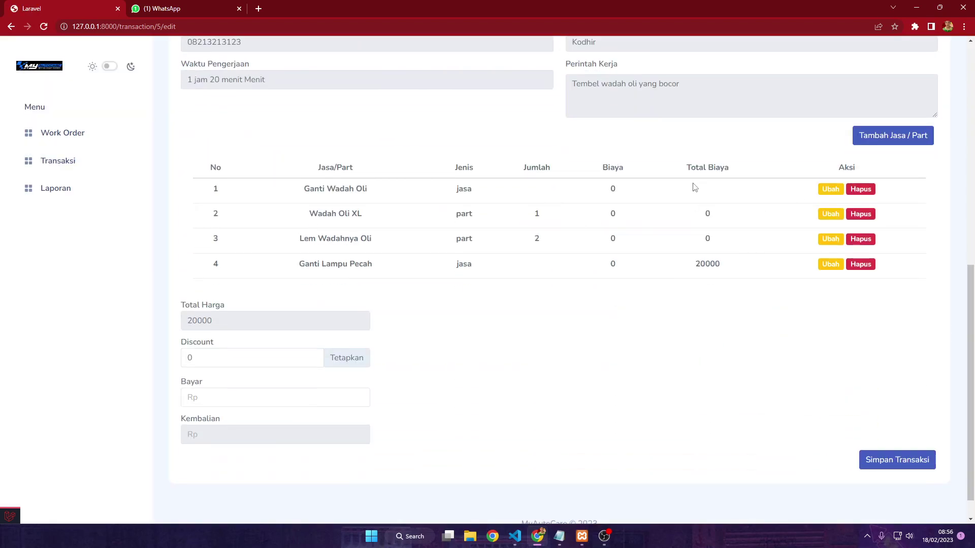
click(837, 190)
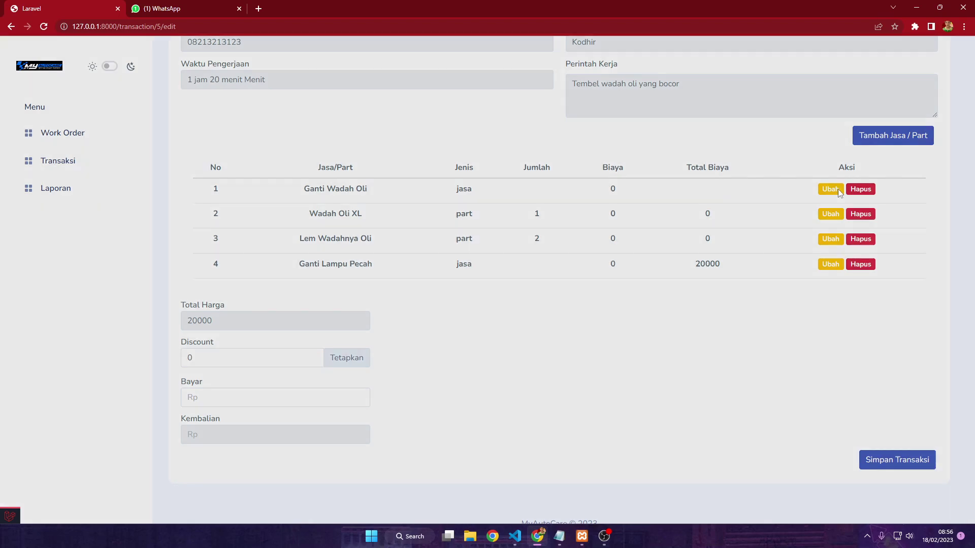
click(451, 356)
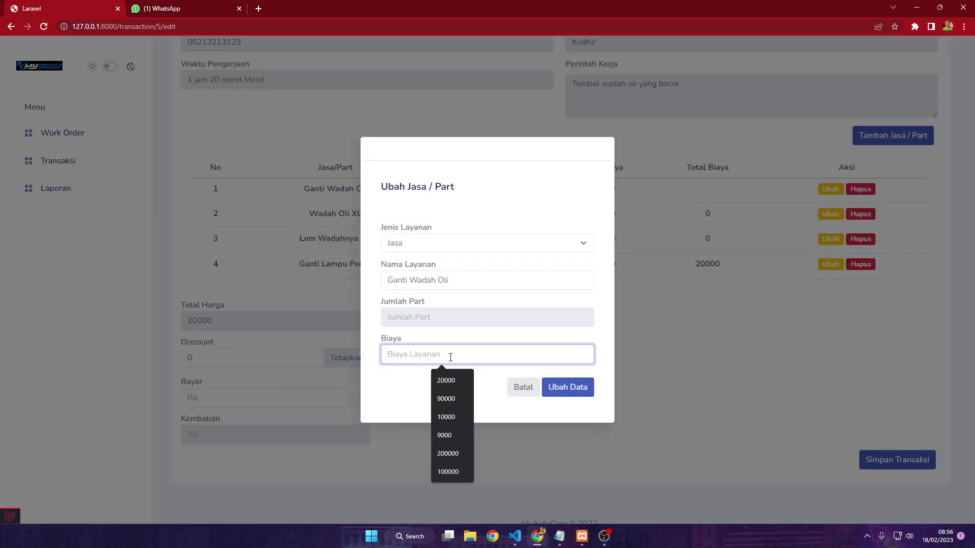
text(1000)
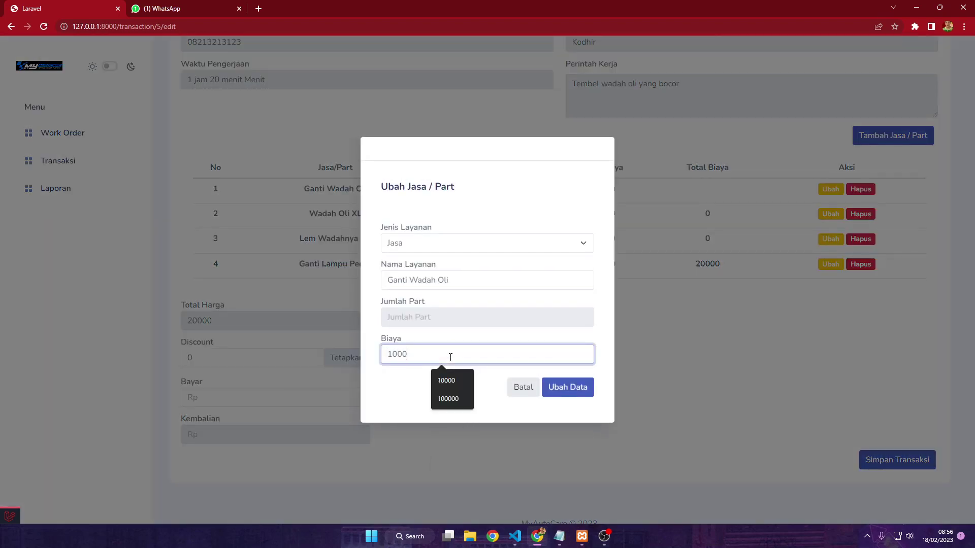
text(0)
click(568, 389)
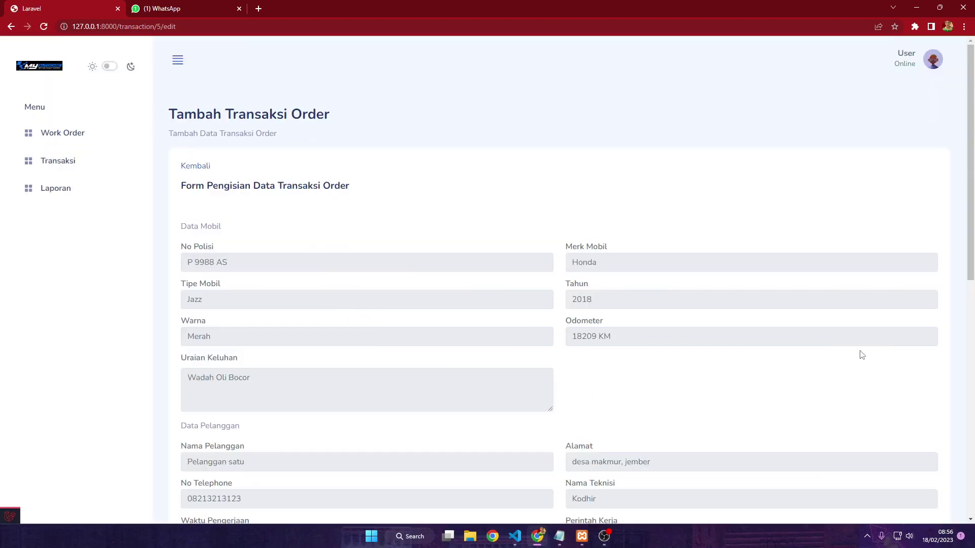
scroll(792, 324, down, 2)
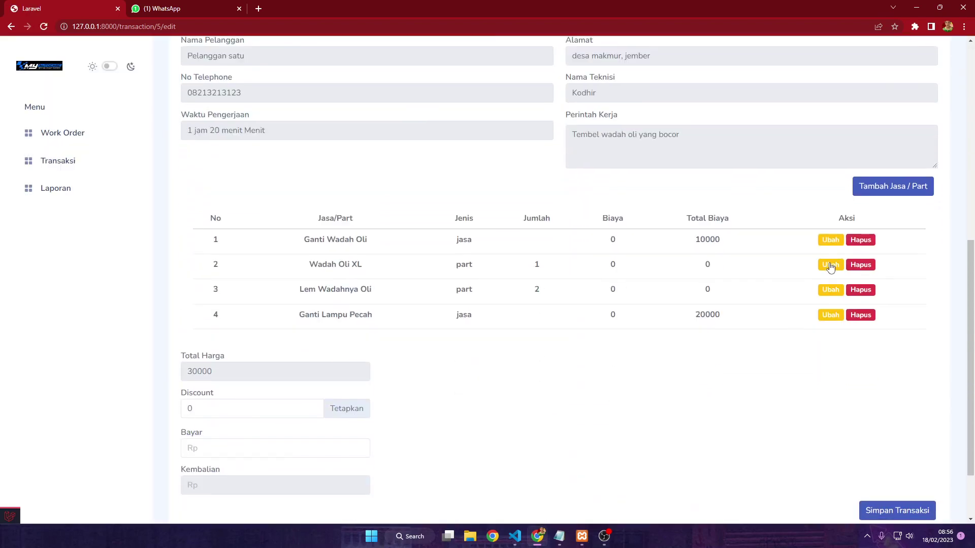
click(830, 266)
click(440, 354)
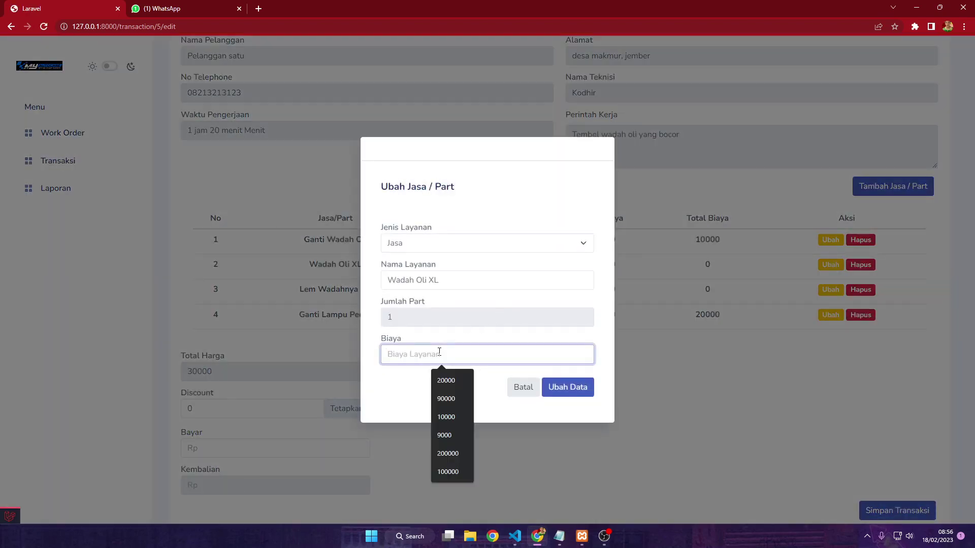
text(90000)
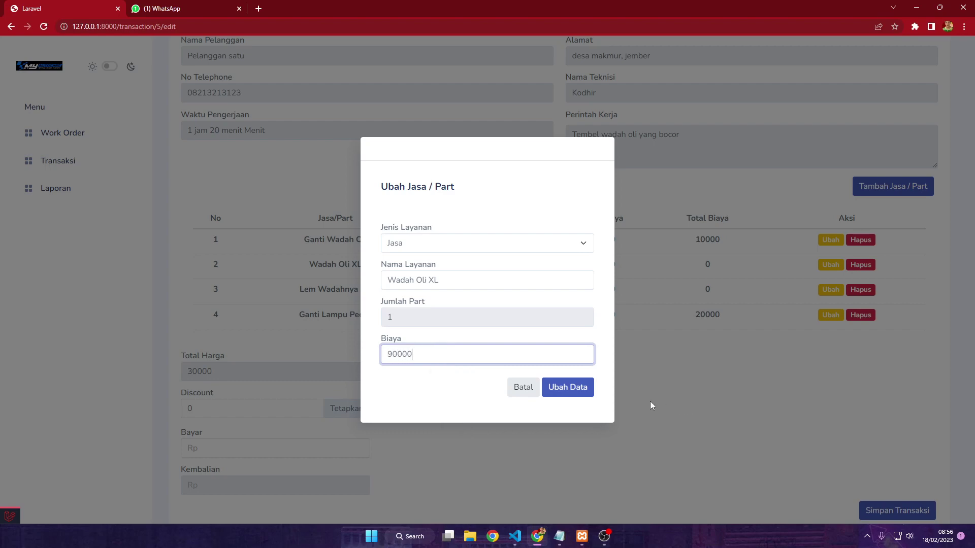
click(583, 391)
Set the cost of Lem Wadahnya Oli to 50000
scroll(767, 264, down, 9)
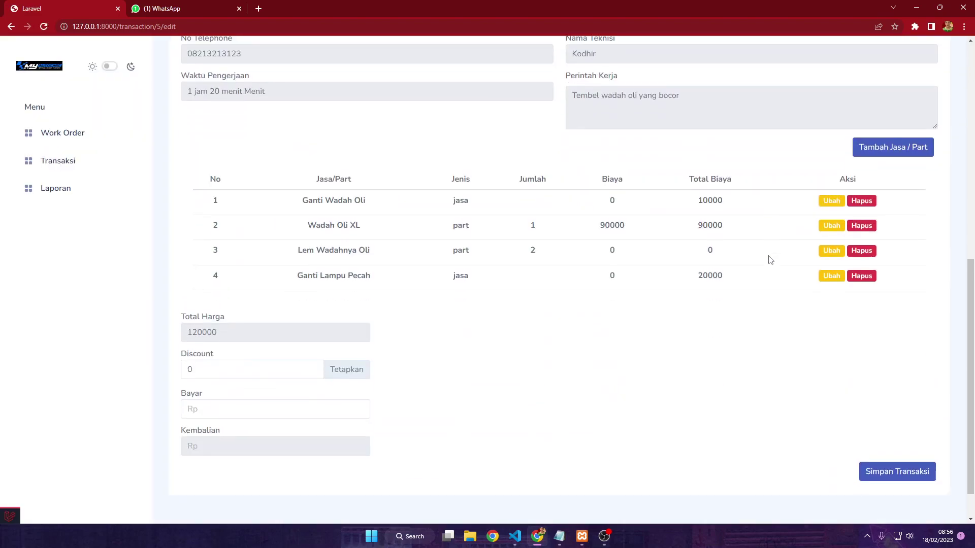
click(831, 241)
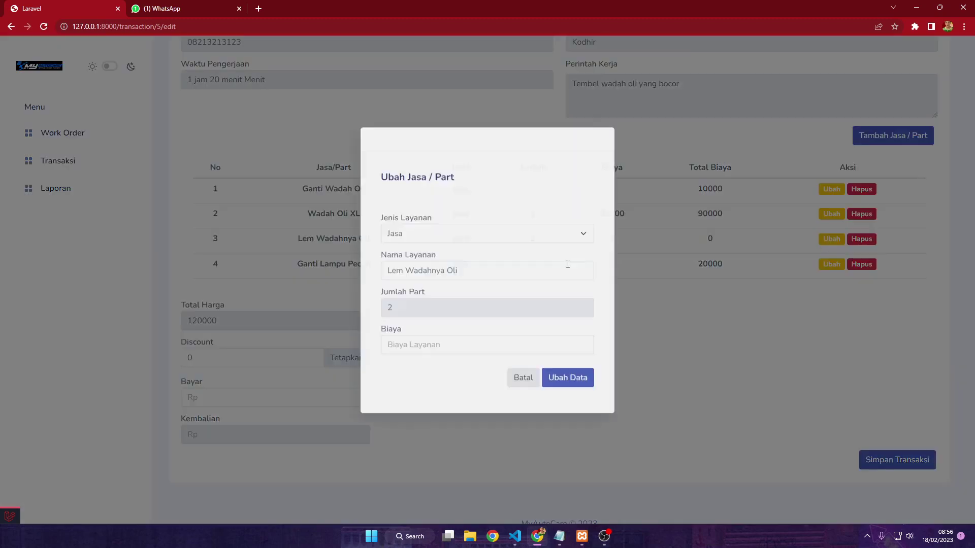
click(506, 356)
text(50000)
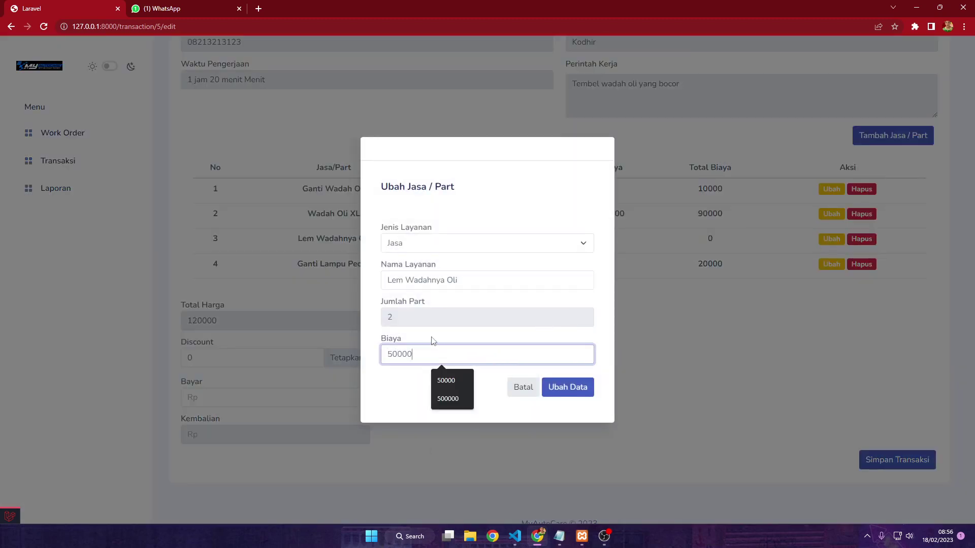
click(412, 337)
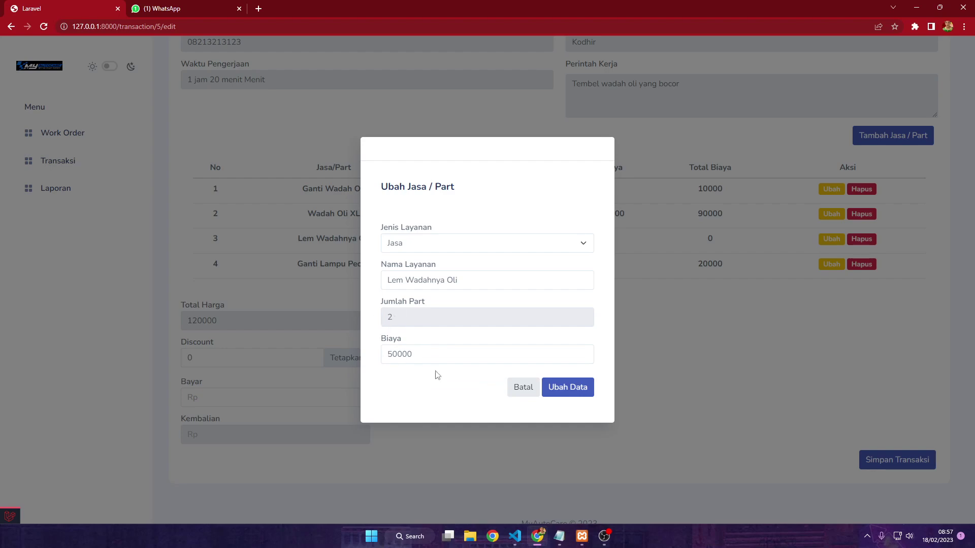
click(570, 388)
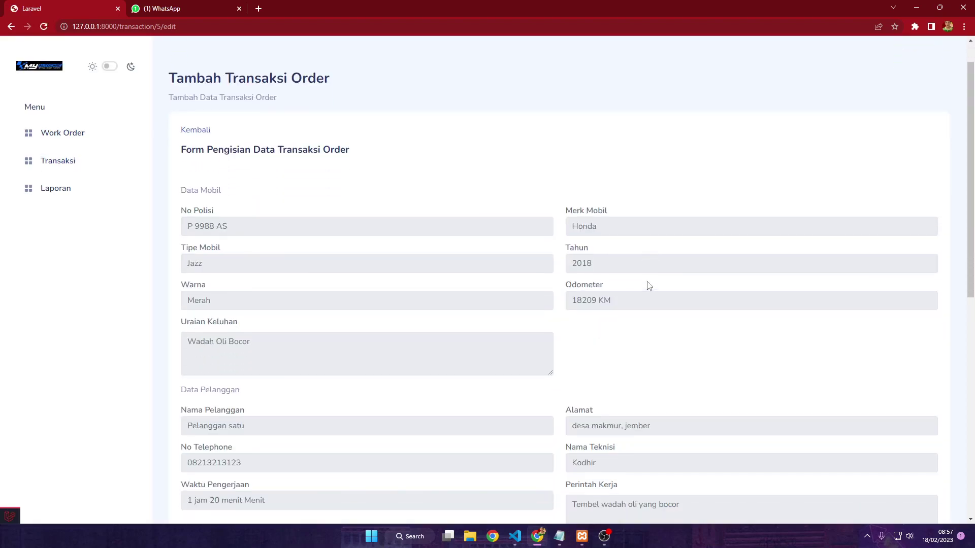
Replace the 0 discount with 20000 and apply it to the Total Harga
scroll(648, 286, down, 7)
scroll(648, 286, down, 2)
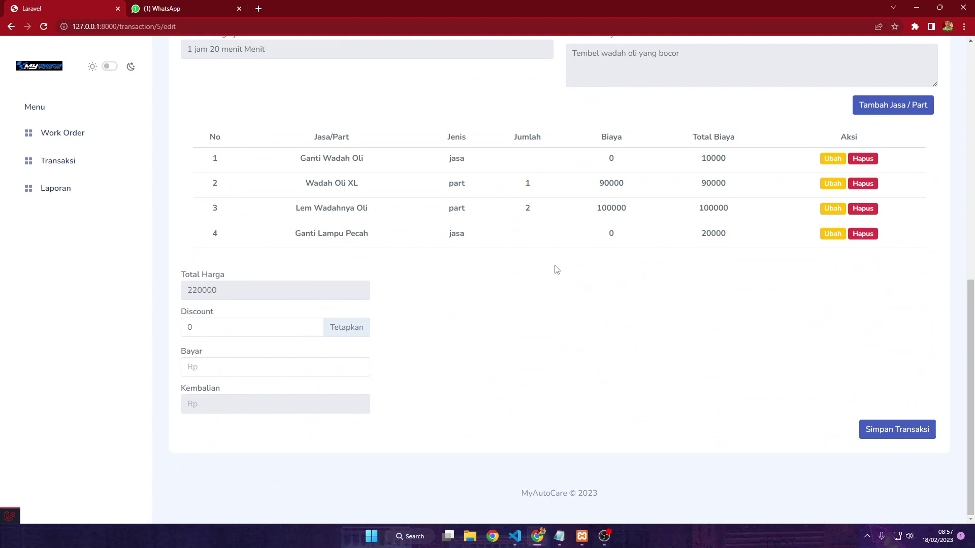
double_click(235, 288)
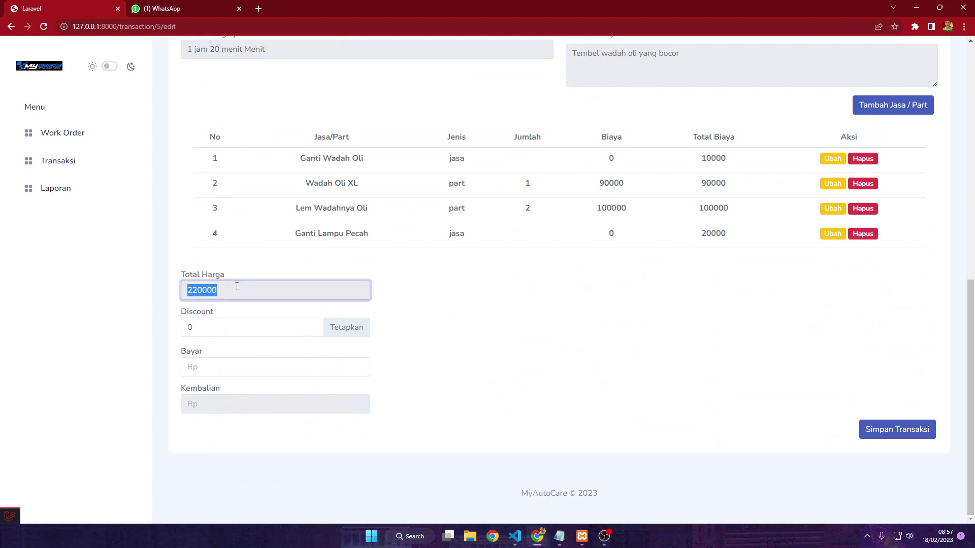
click(239, 287)
click(224, 327)
drag(192, 327, 184, 332)
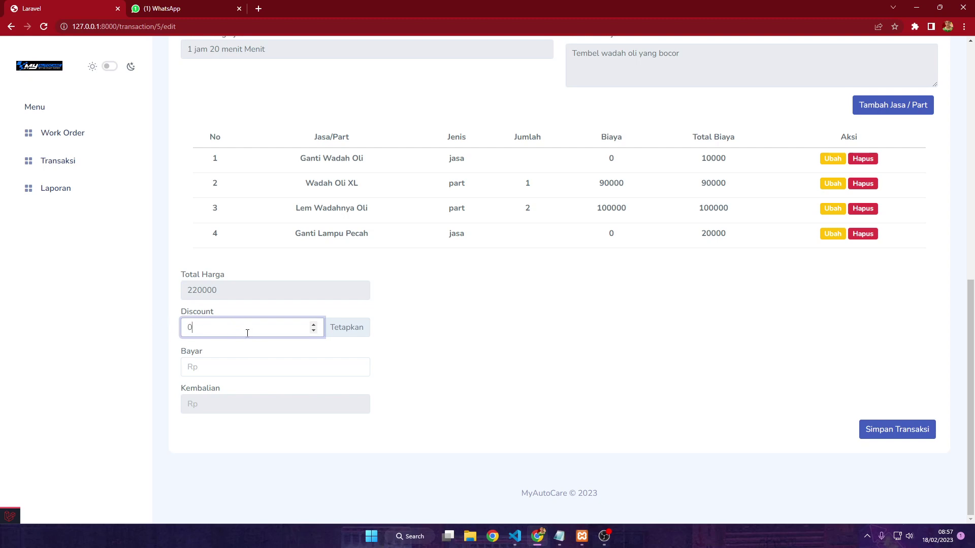
text(20000)
click(356, 327)
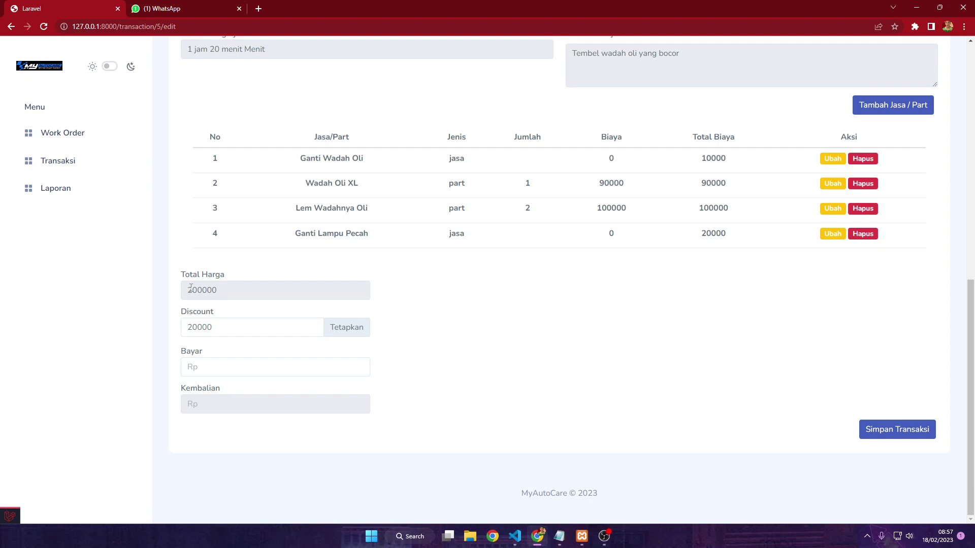
Enter 250000 as the amount paid, giving 50000 change, and save the transaction
click(239, 367)
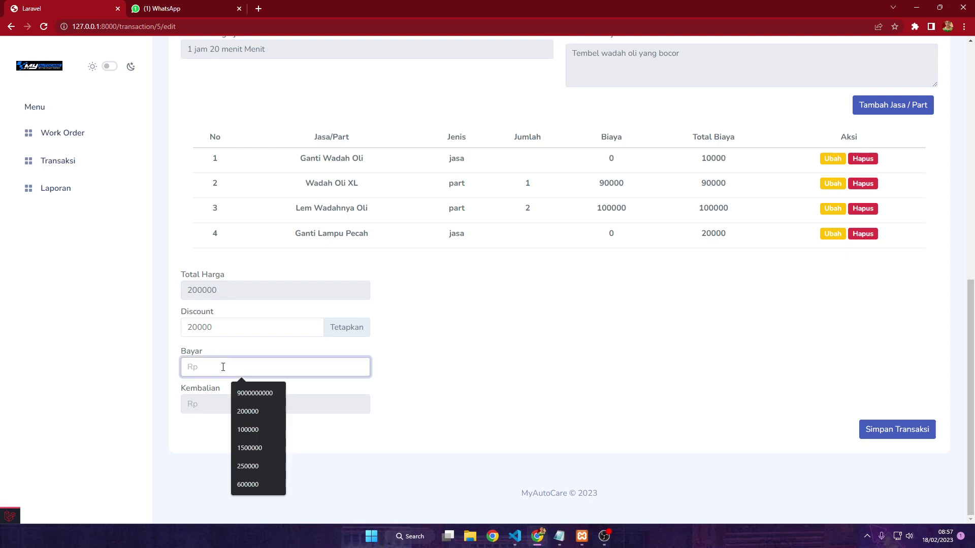
text(25)
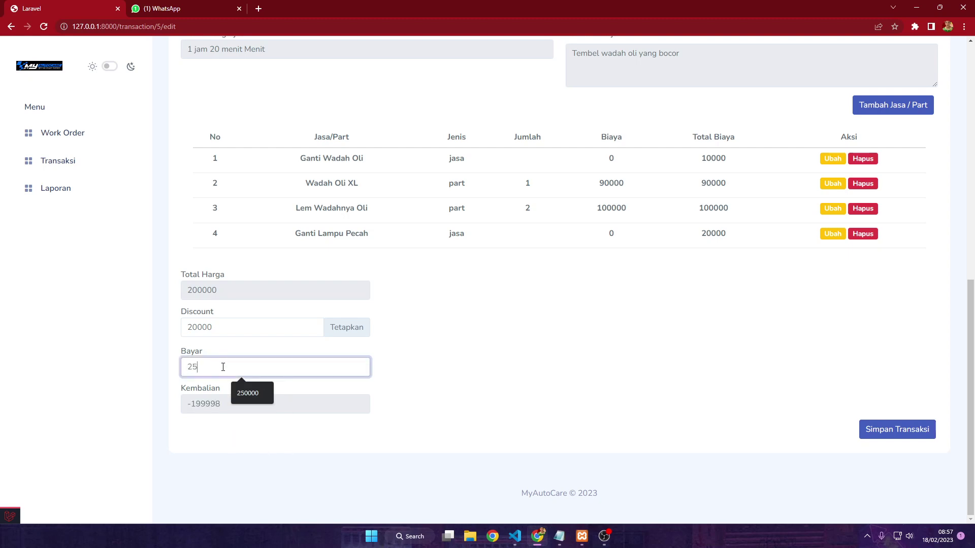
text(0000)
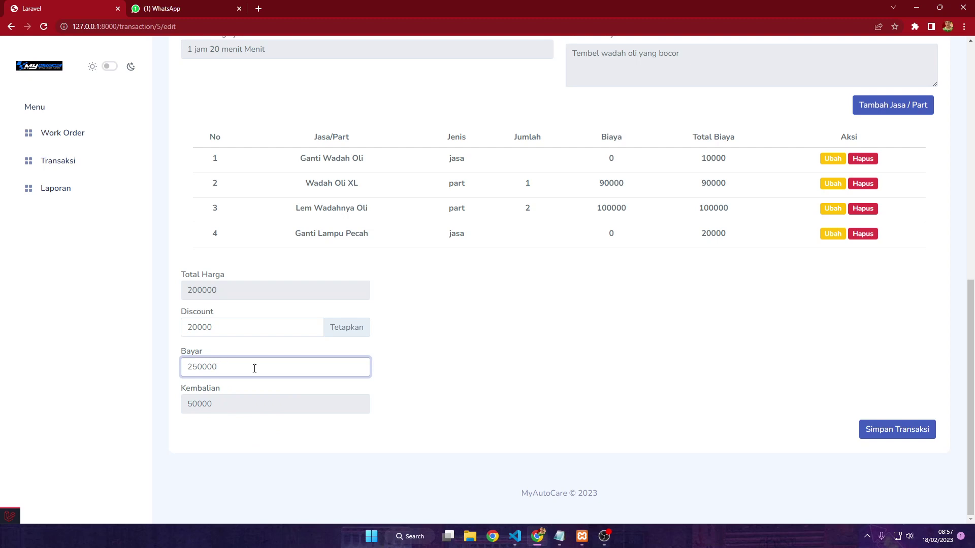
click(375, 403)
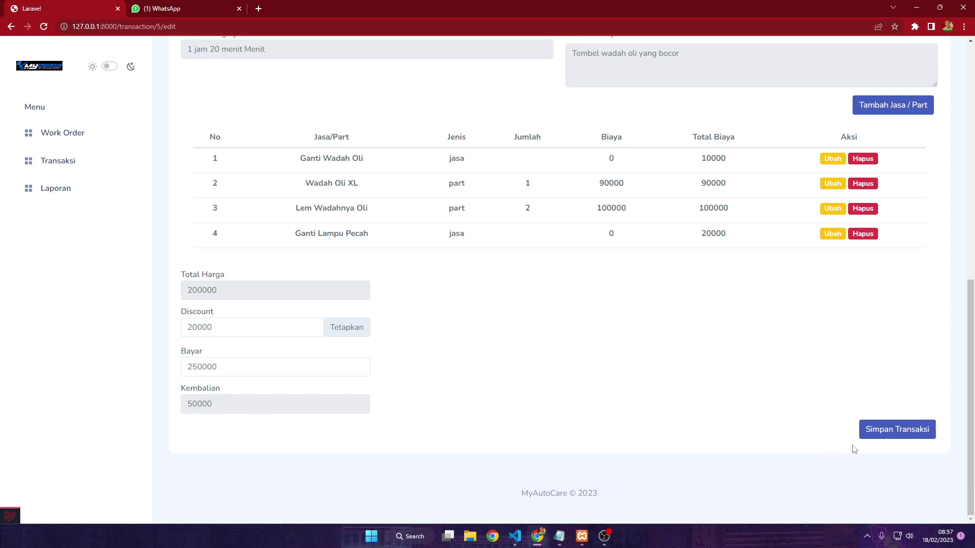
click(895, 436)
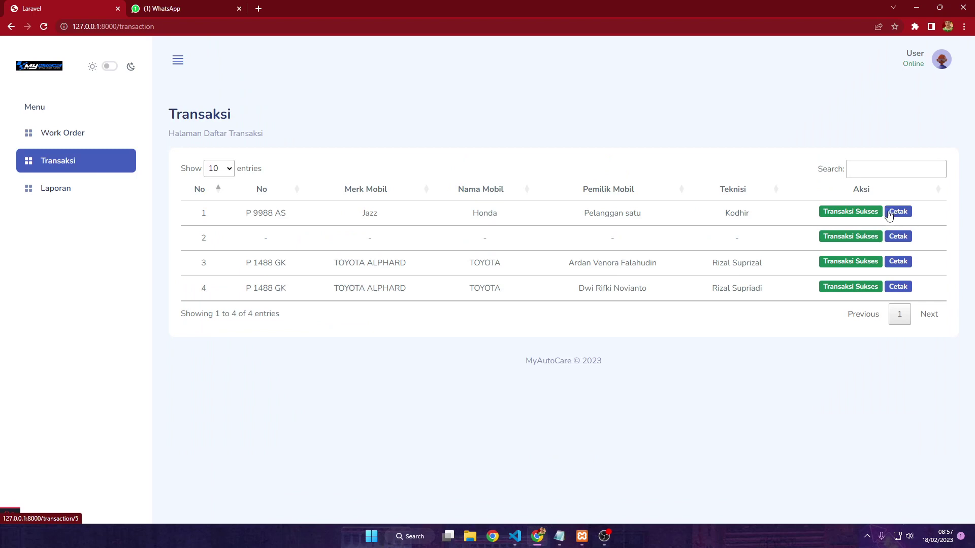
Open the P 9988 AS Nota Transaksi and review Total 200000, Tunai 250000, Diskon 20000, Kembali 50000
click(898, 212)
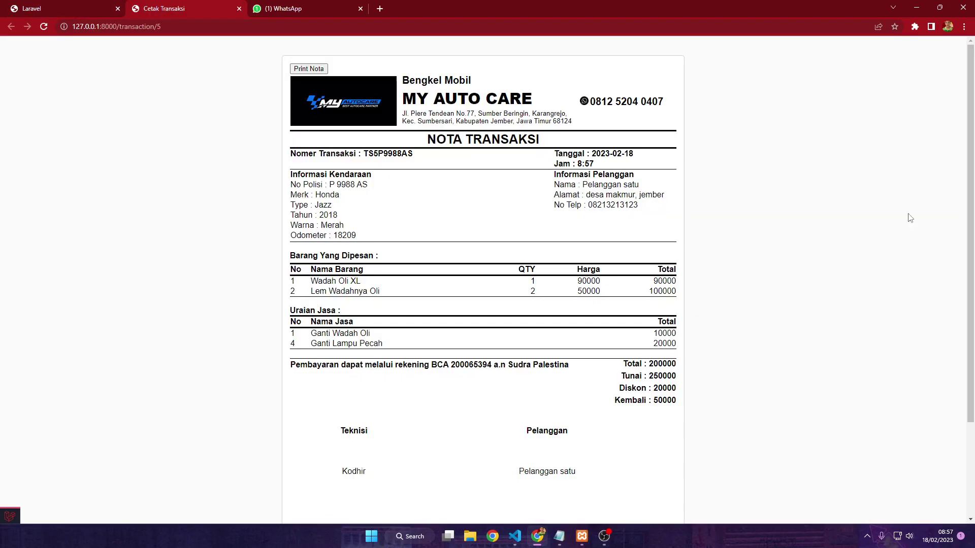
scroll(668, 174, down, 1)
scroll(672, 165, up, 1)
scroll(468, 281, down, 1)
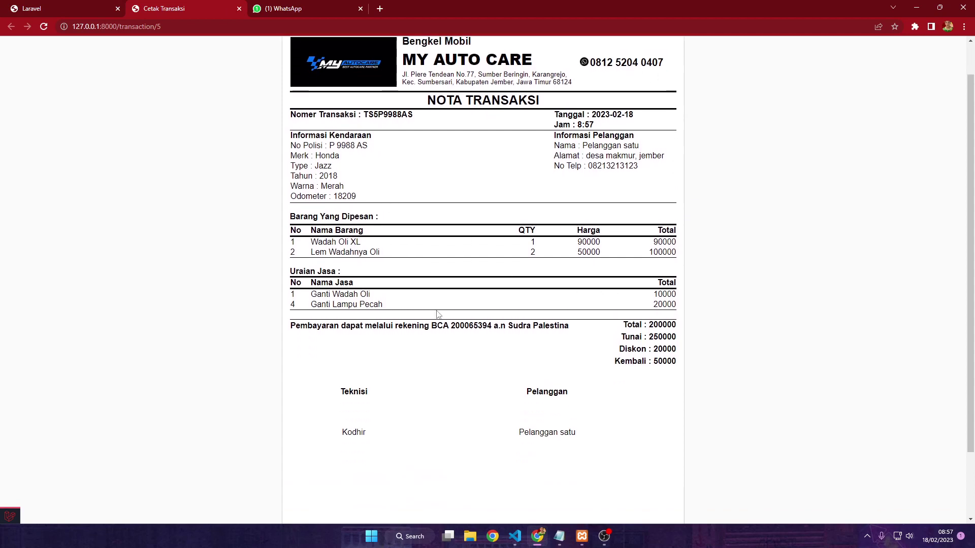
scroll(501, 333, up, 1)
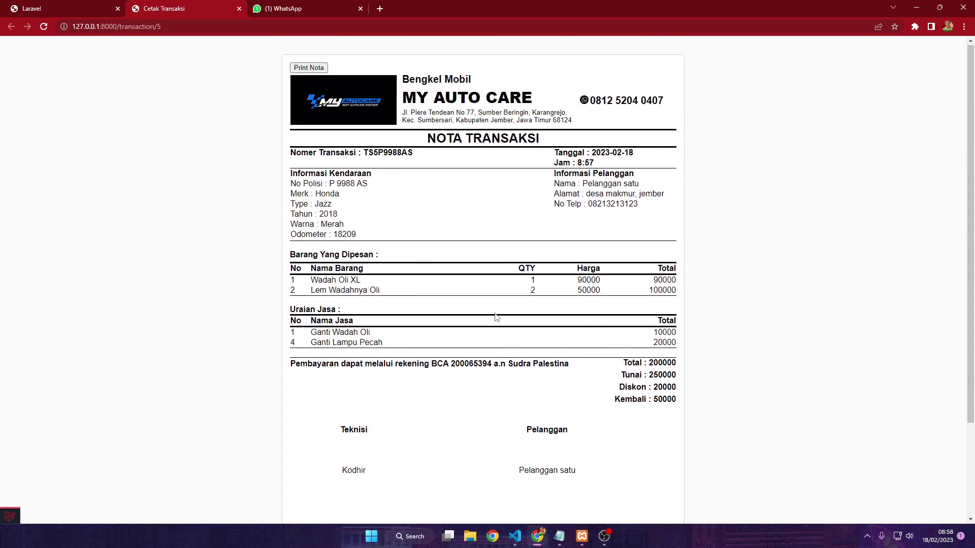
Print the P 9988 AS receipt with Save as PDF, storing Cetak Transaksi.pdf in Documents
click(305, 70)
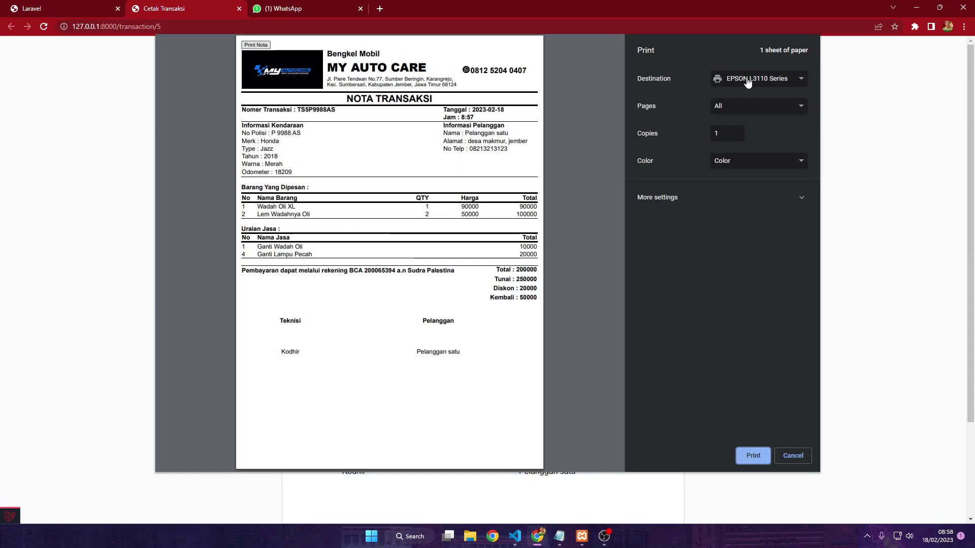
click(748, 81)
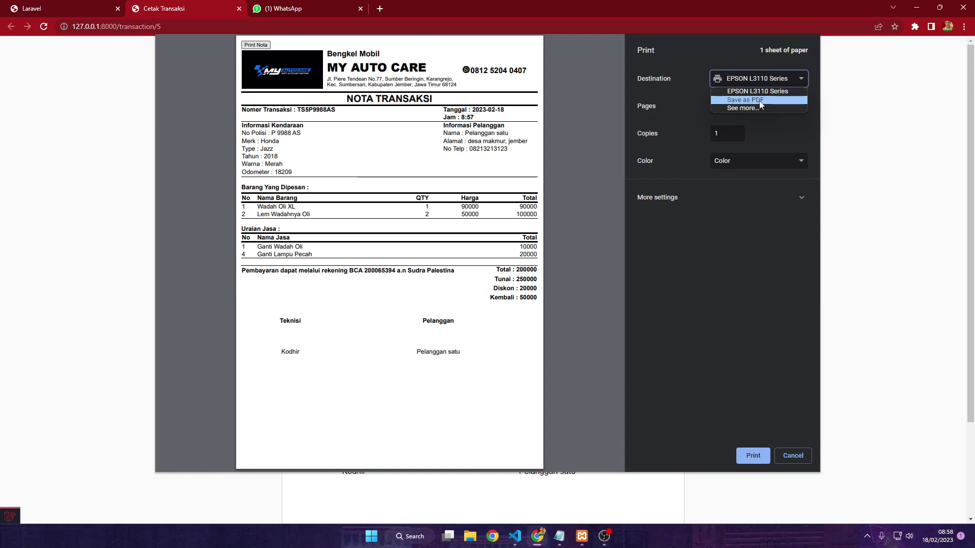
click(760, 101)
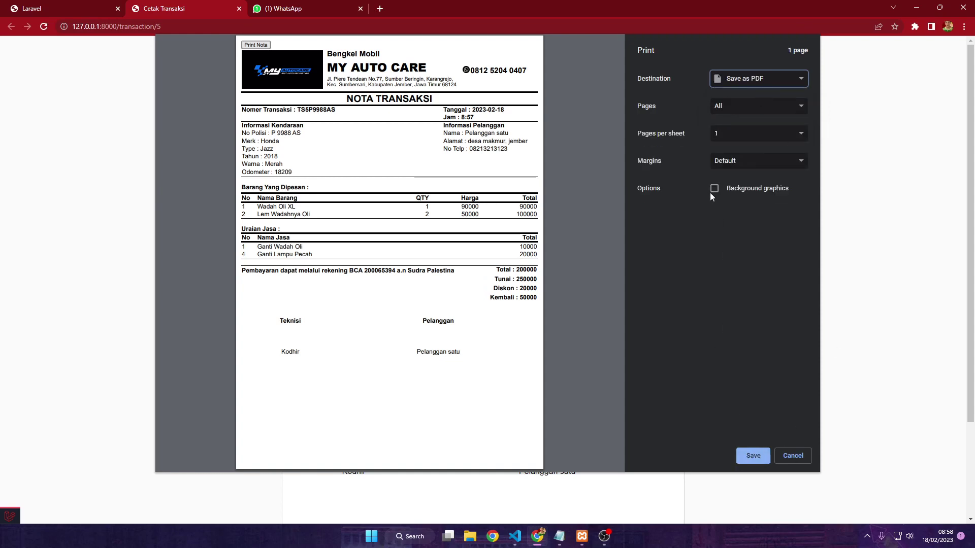
click(750, 453)
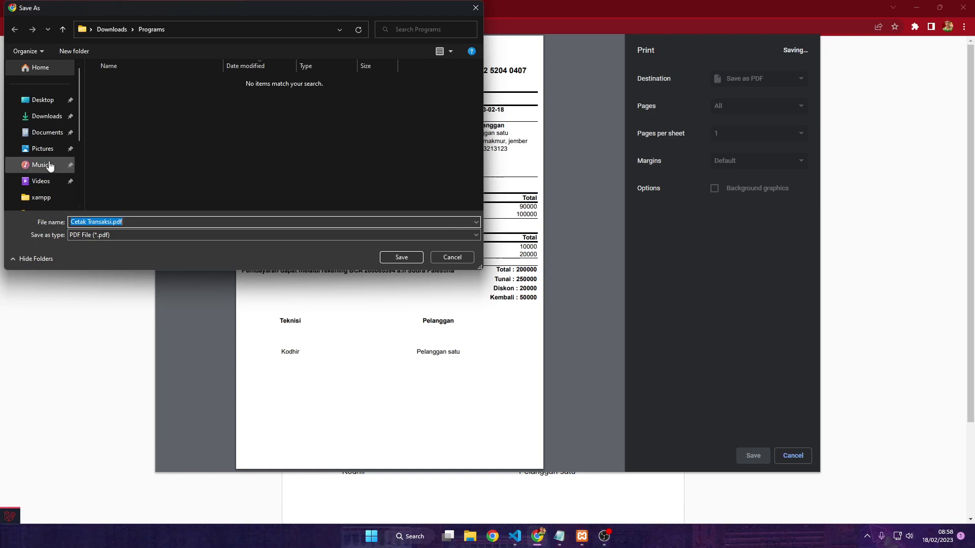
click(53, 131)
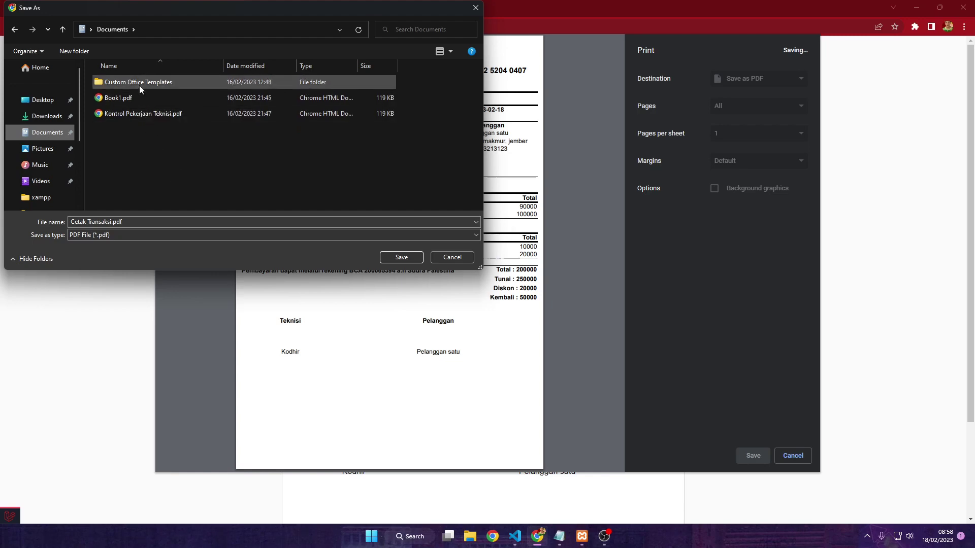
click(398, 258)
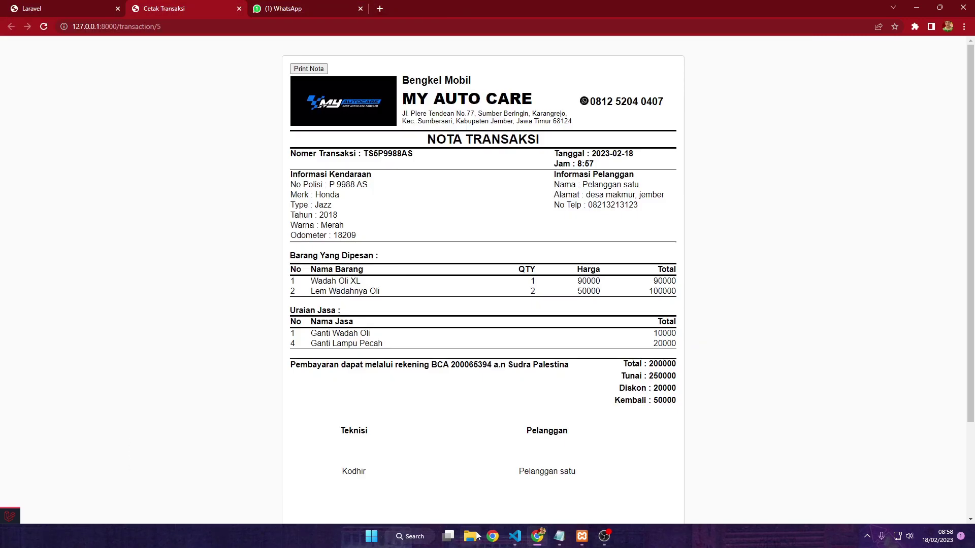
click(470, 536)
Open Cetak Transaksi.pdf from Documents to check the receipt, then close it
click(46, 145)
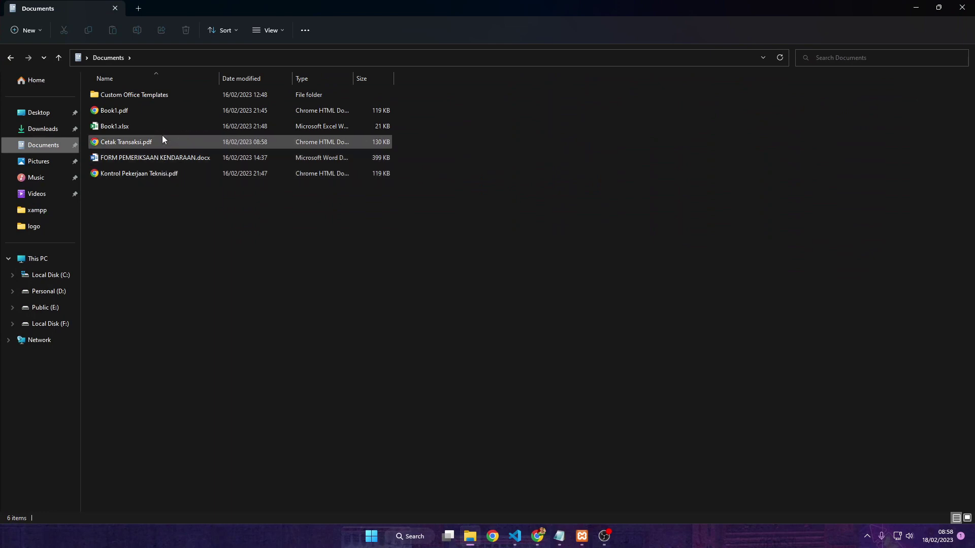
click(163, 142)
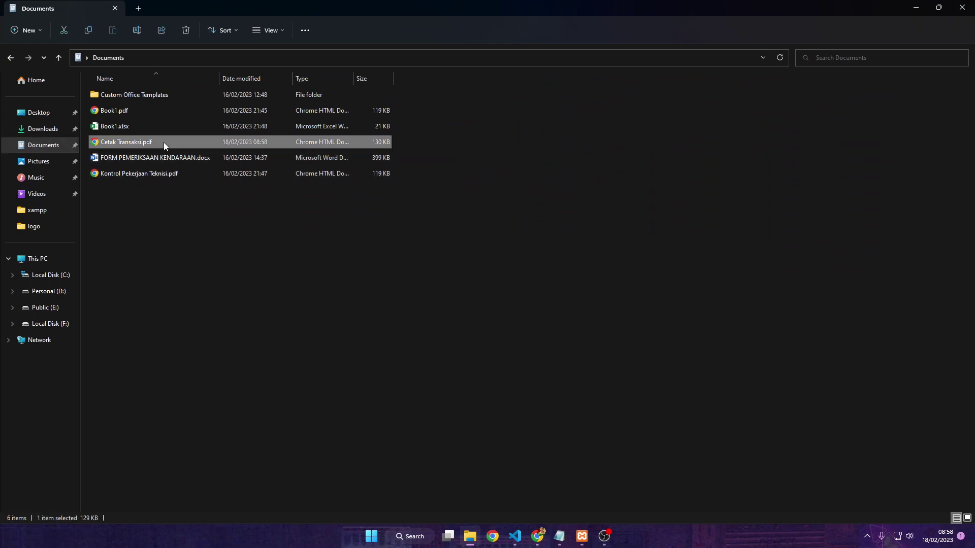
double_click(163, 143)
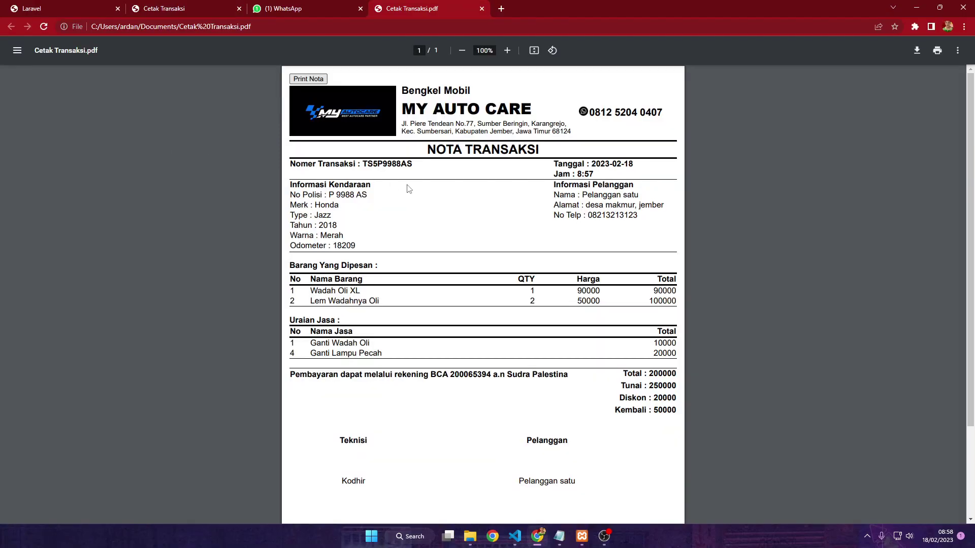
click(482, 9)
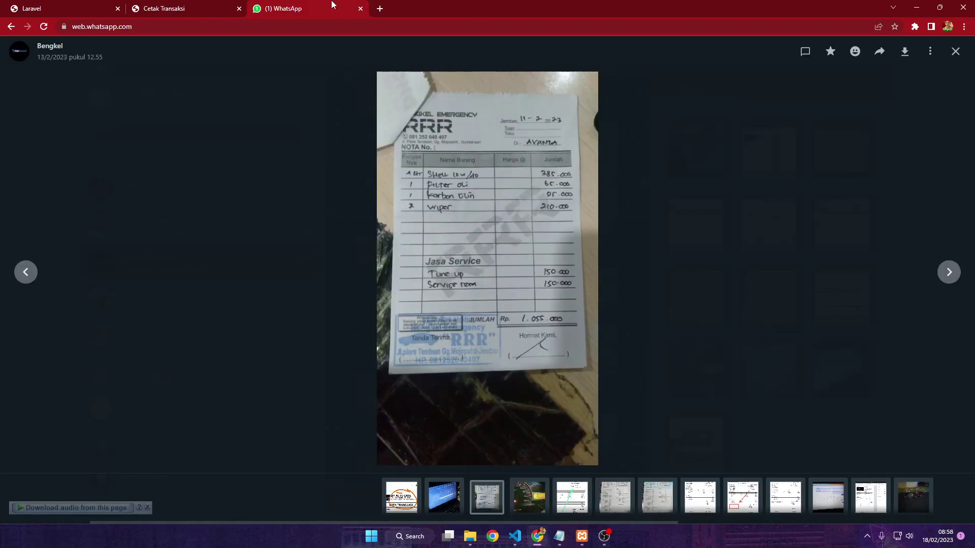
Shrink the Documents window over the WhatsApp chat, drag the PDF toward it, then close the window
click(470, 536)
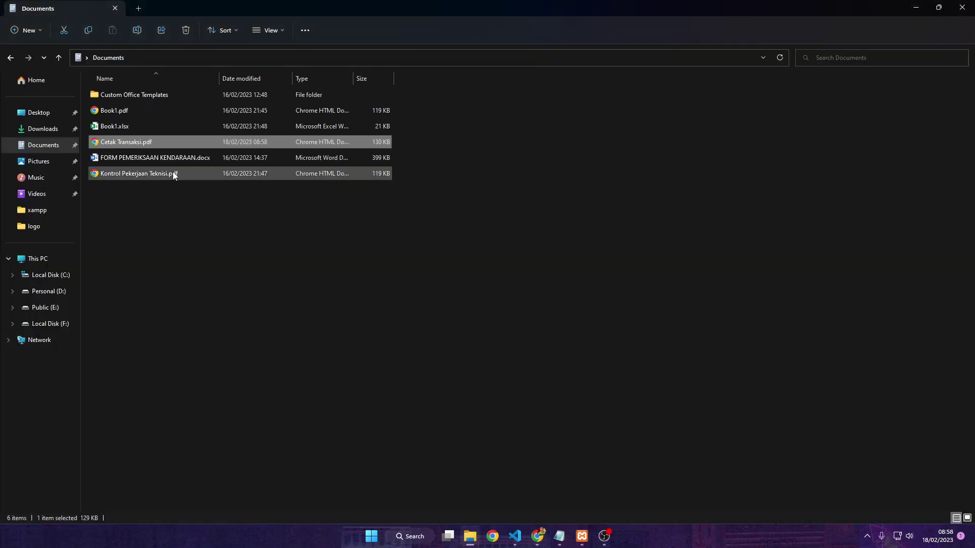
drag(292, 4, 711, 72)
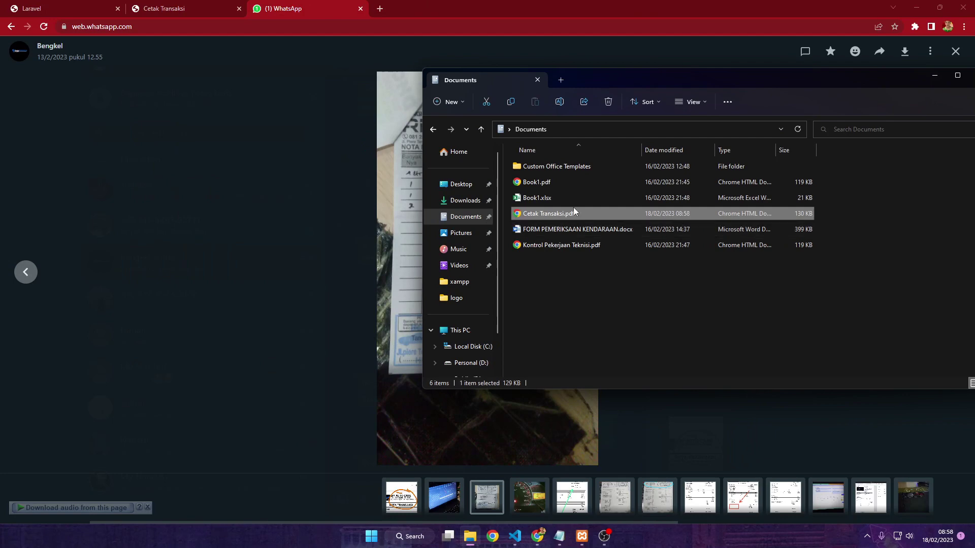
drag(579, 214, 539, 221)
click(934, 77)
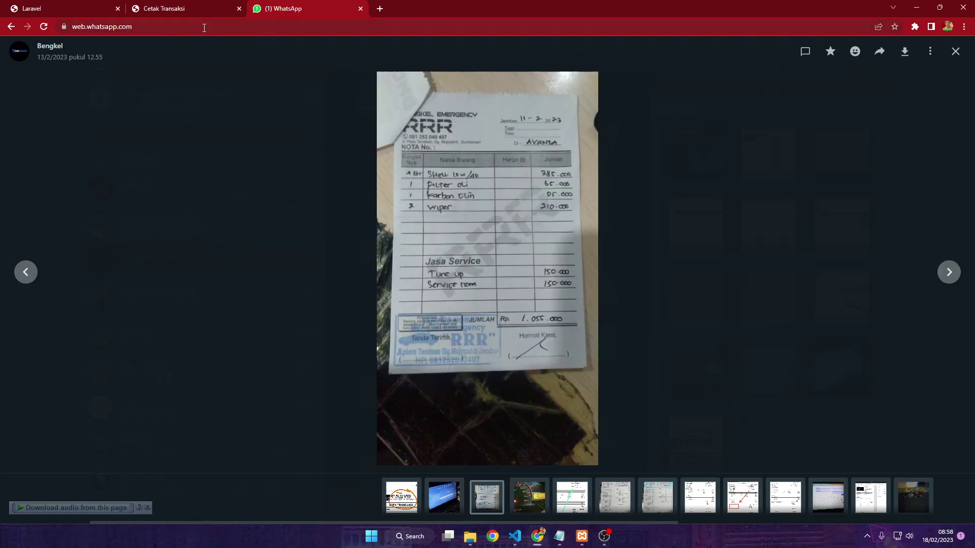
Return to MyAutoCare's Work Order list and start a new parts-only work order
click(163, 8)
click(93, 7)
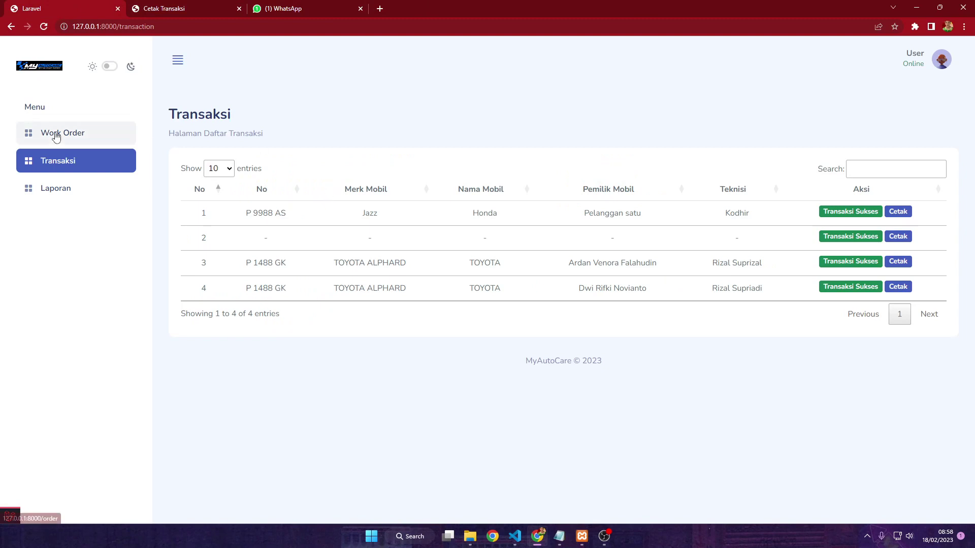
click(56, 137)
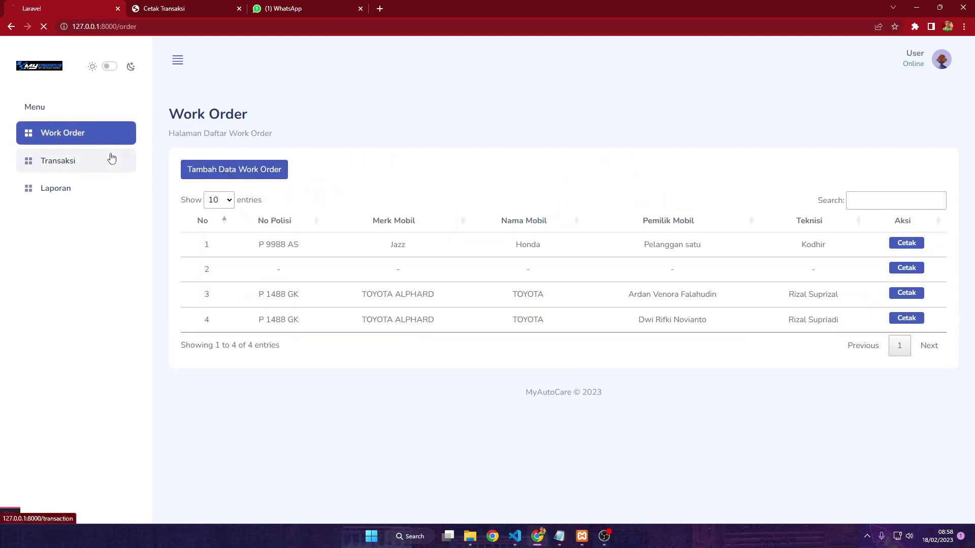
click(112, 161)
click(75, 135)
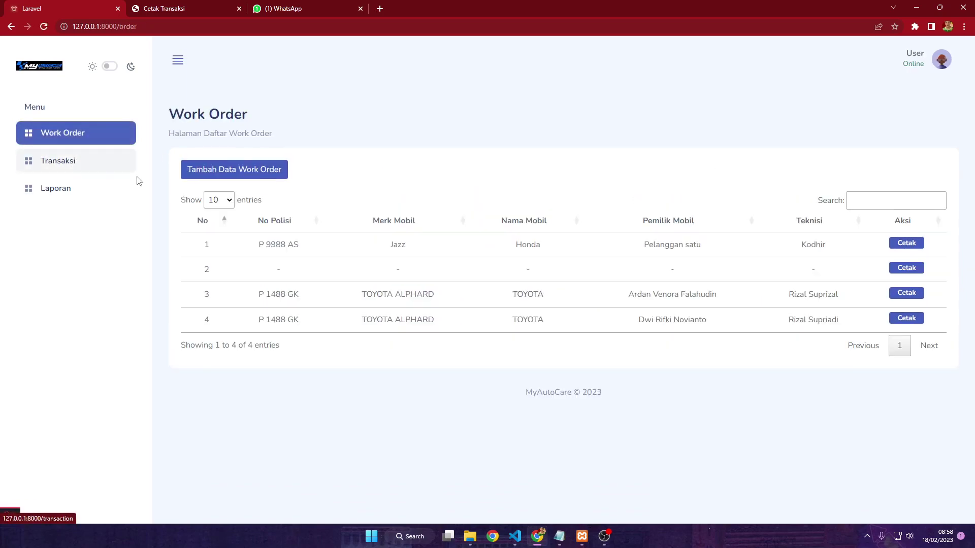
click(79, 169)
click(77, 141)
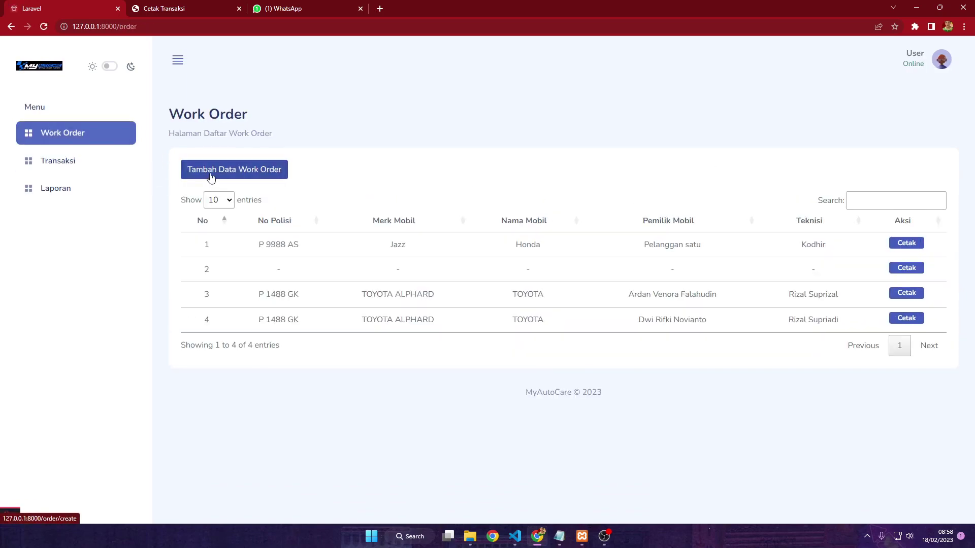
click(211, 176)
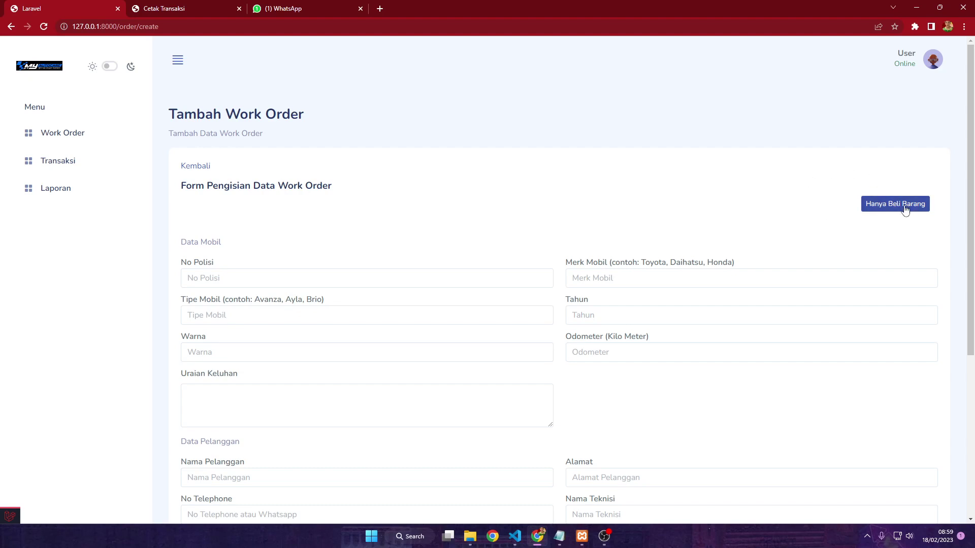
click(905, 207)
Add Oli Mobil Top 1 Formula as a part with quantity 1
scroll(811, 176, down, 1)
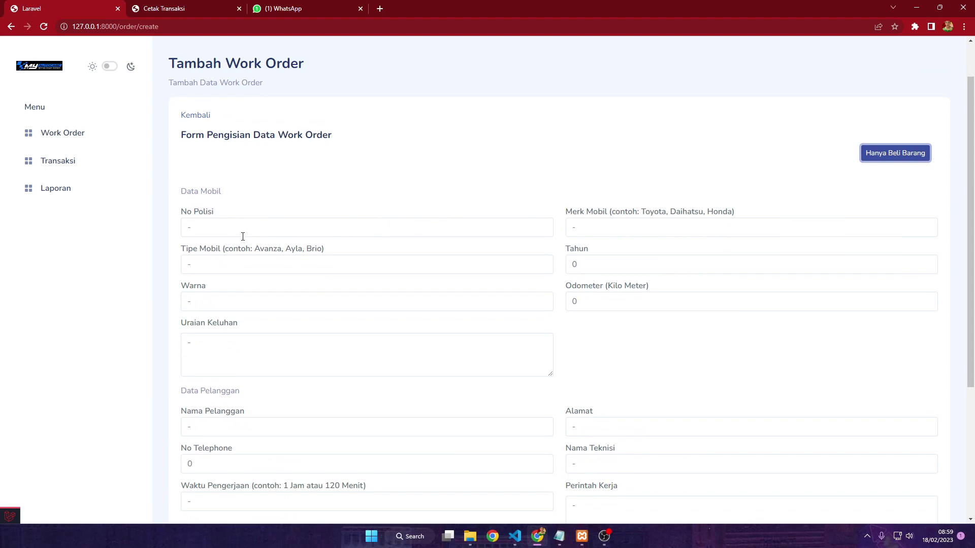
scroll(242, 237, down, 2)
scroll(223, 331, down, 2)
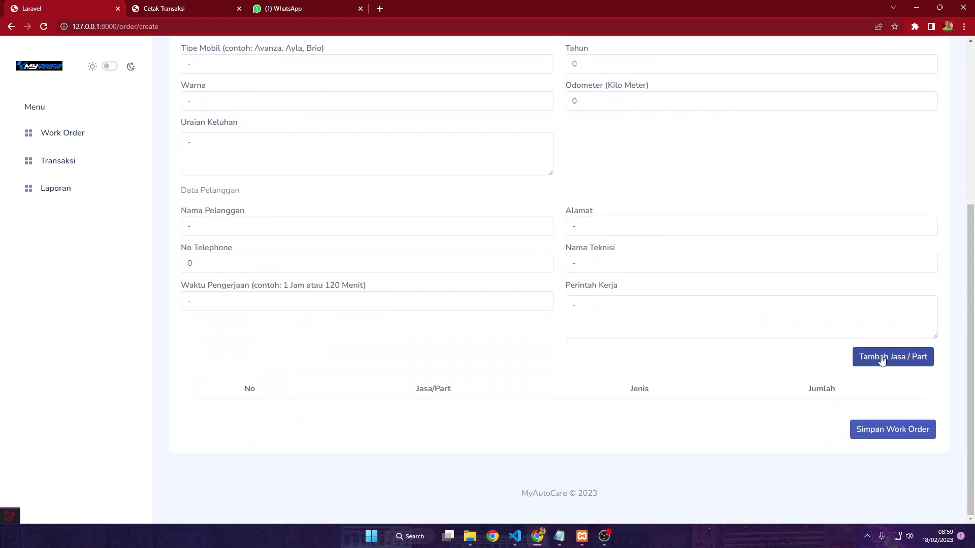
click(879, 360)
click(403, 254)
click(402, 254)
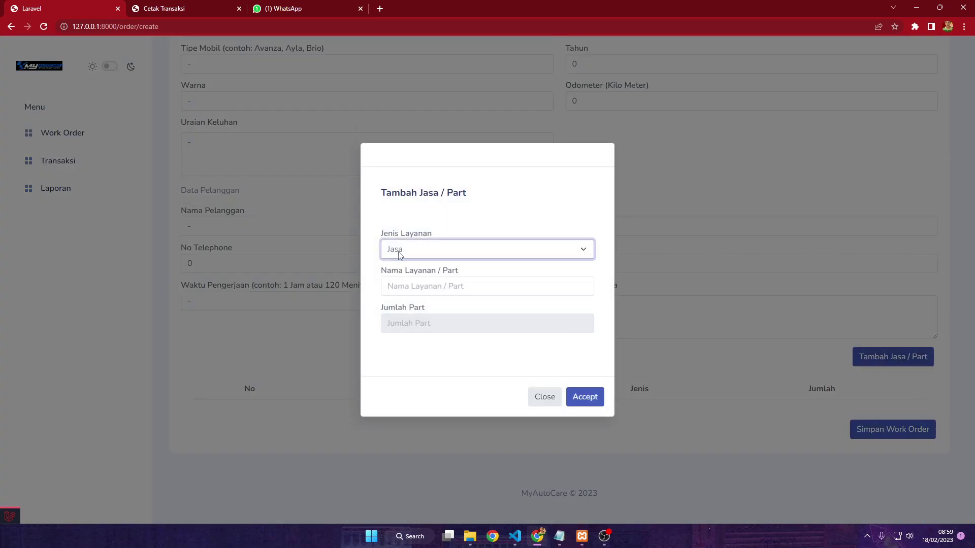
click(401, 254)
click(406, 277)
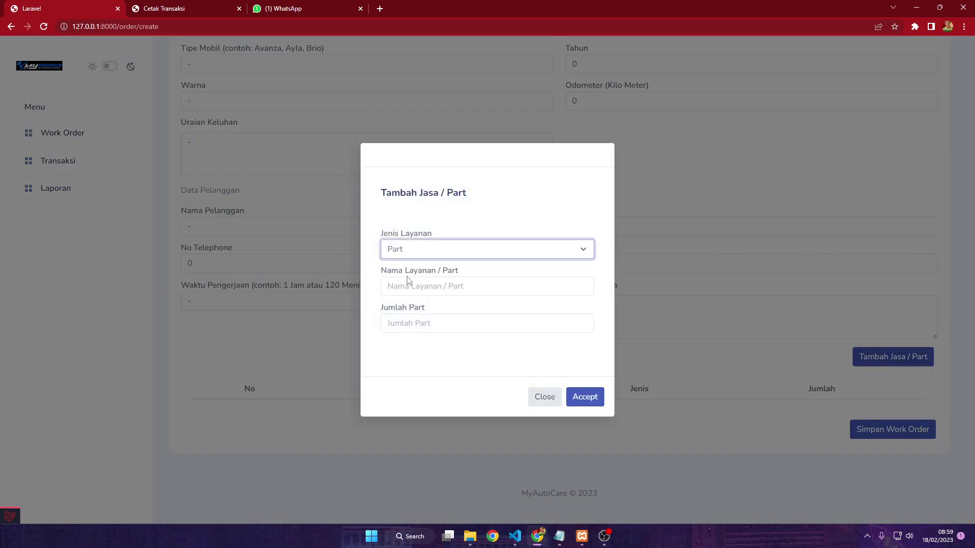
click(436, 287)
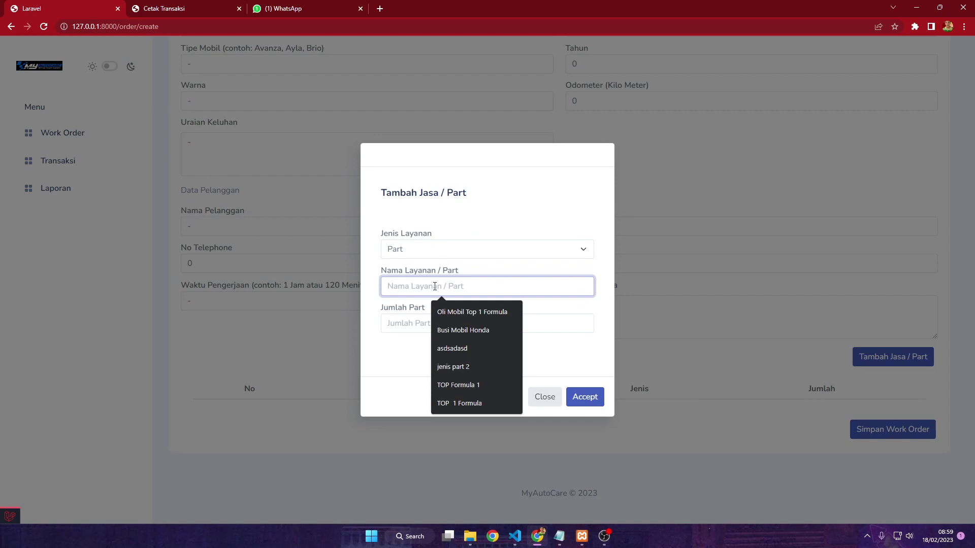
text(Ol)
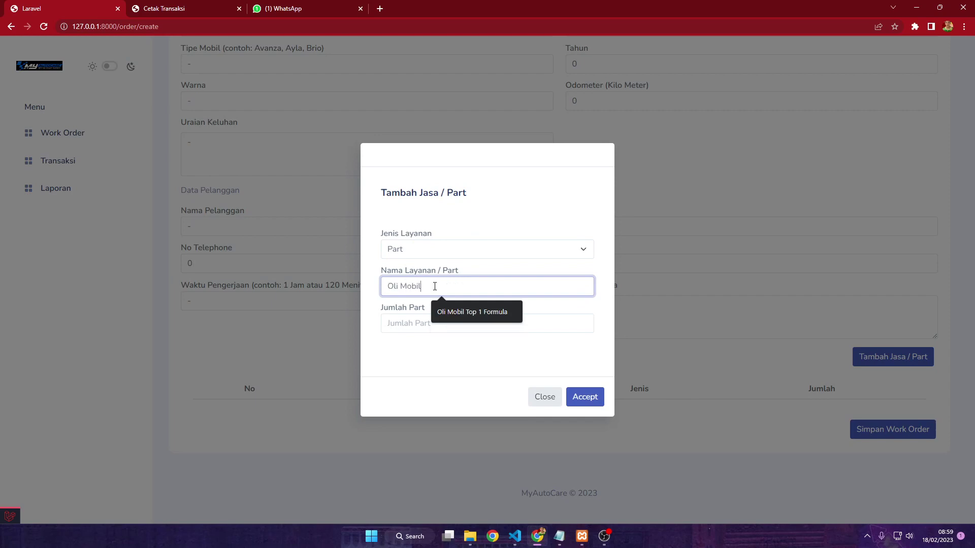
text(i Mobil)
click(477, 311)
click(472, 324)
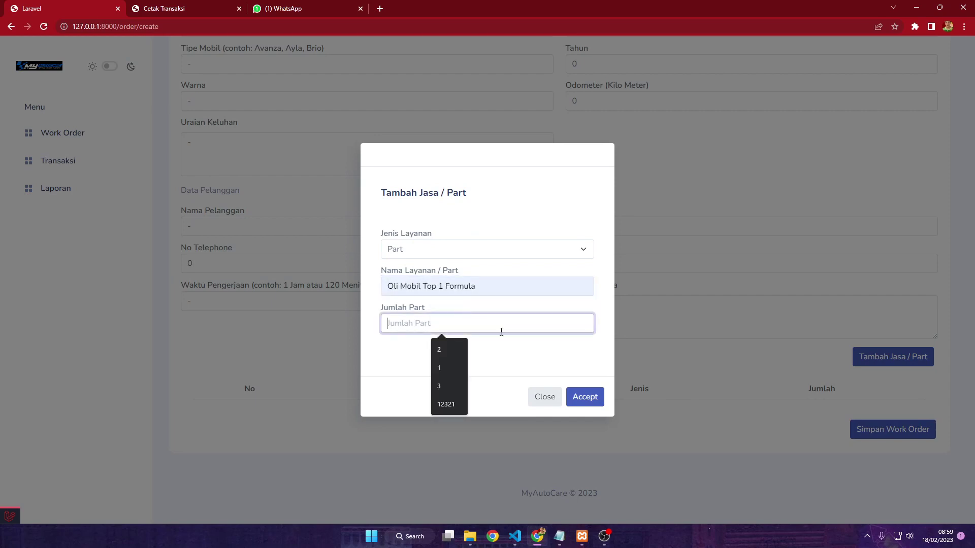
text(1)
click(598, 395)
Add Lampu Depan Honda Jazz as a part with quantity 12 and save the work order
click(881, 356)
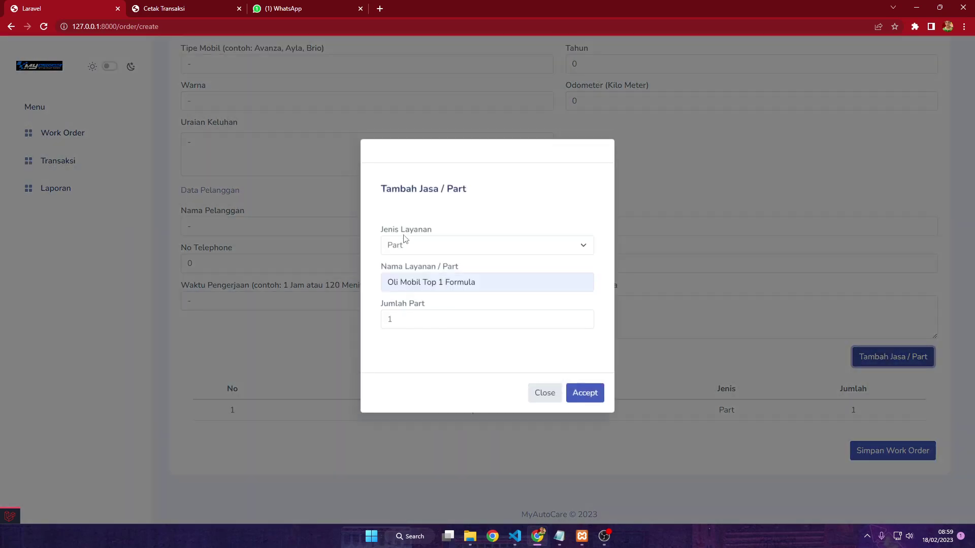
click(424, 254)
drag(467, 287, 378, 284)
key(BackSpace)
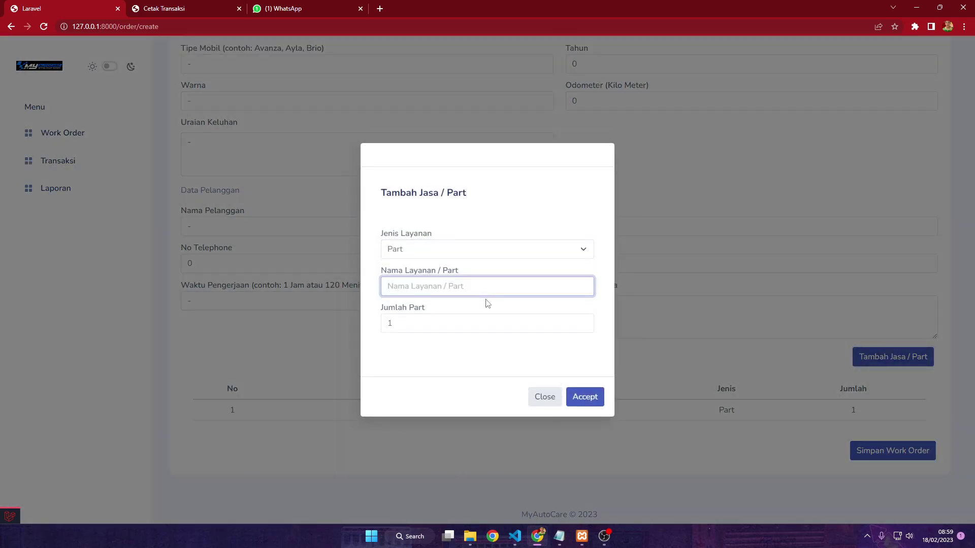
text(Lampu Depan Honda Jaz)
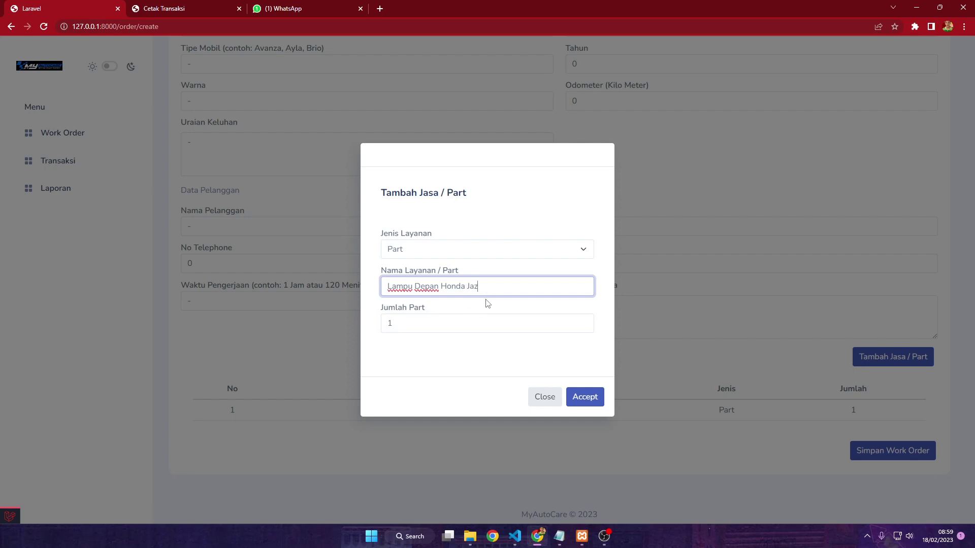
text(z)
click(518, 323)
text(2)
click(581, 396)
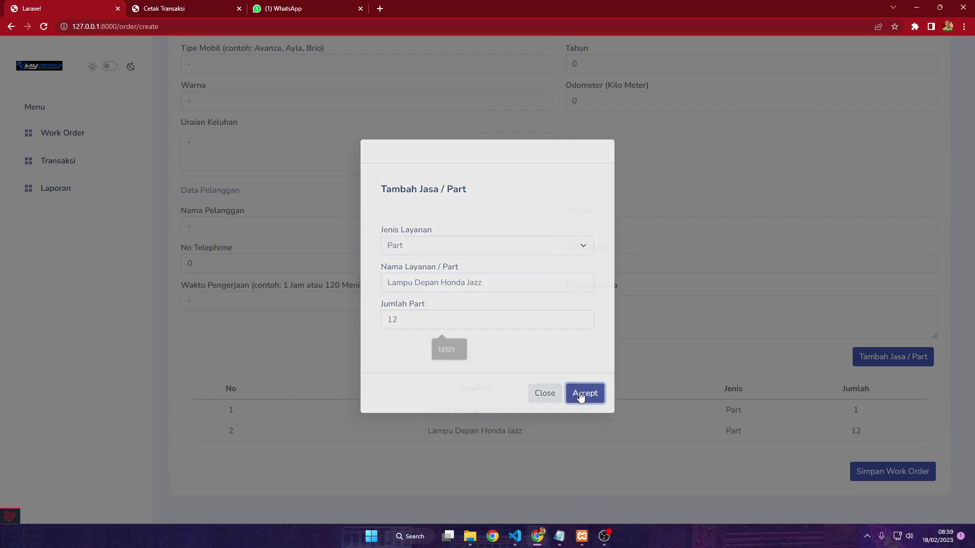
scroll(711, 406, down, 1)
click(897, 430)
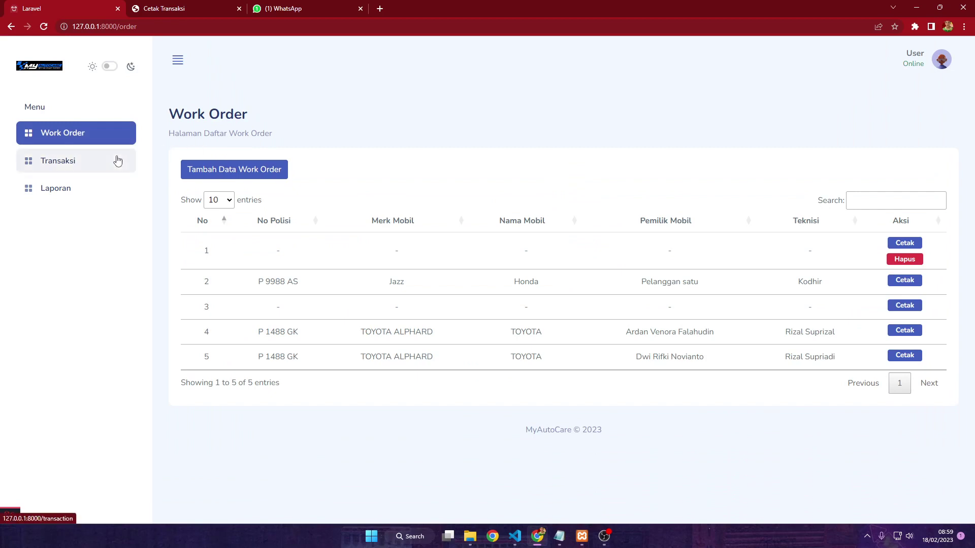
Go to the Transaksi list, where the new parts-only order is entry 1 awaiting payment
click(118, 161)
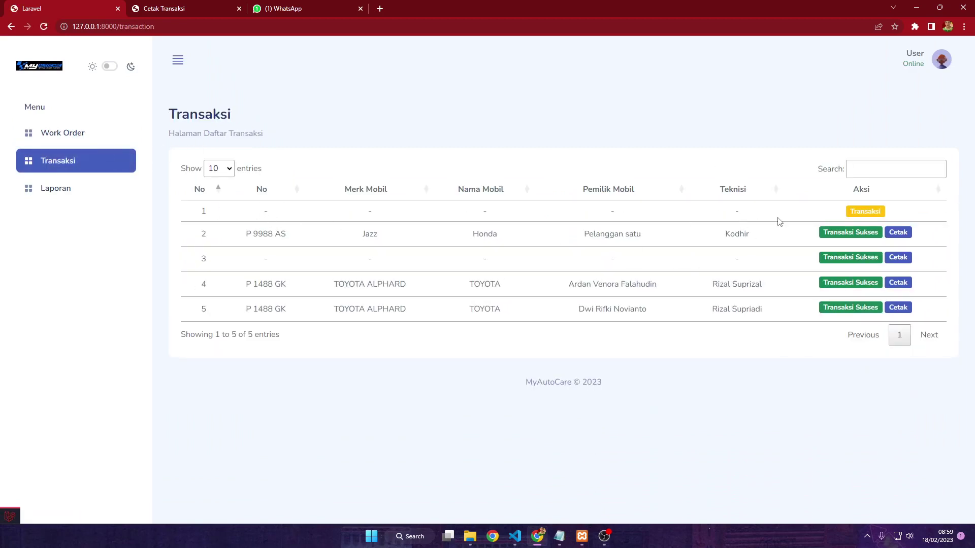
Open row 1's transaction and set the Oli Mobil Top 1 Formula cost to 90000
click(857, 219)
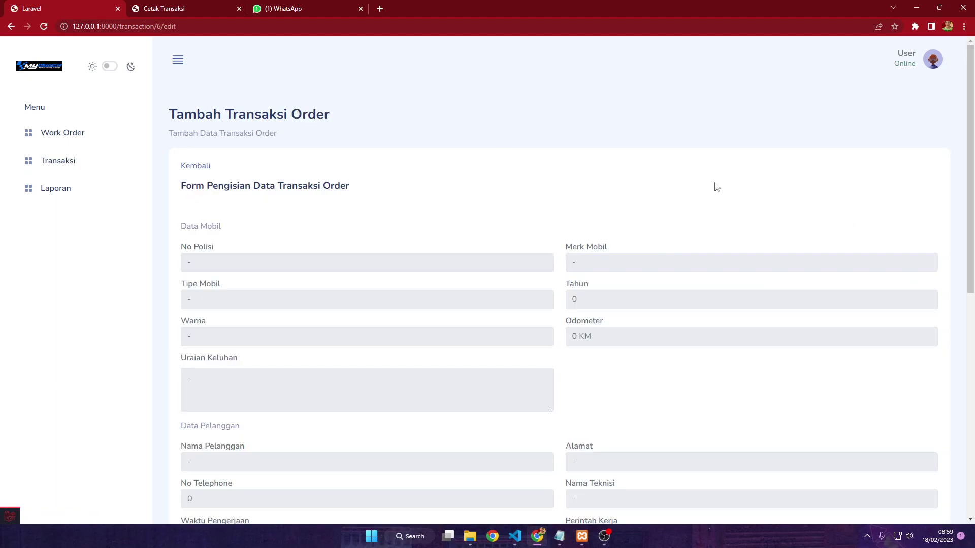
scroll(253, 168, down, 8)
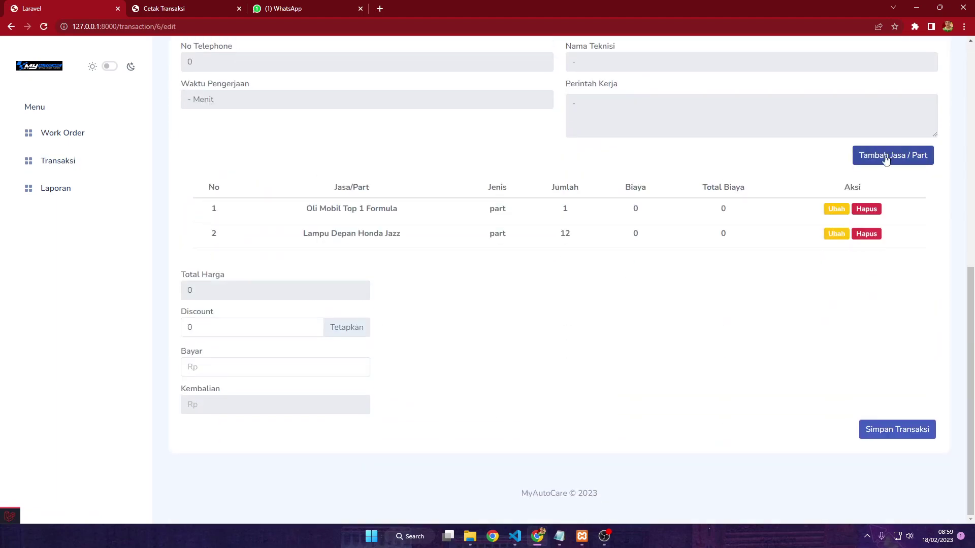
click(843, 211)
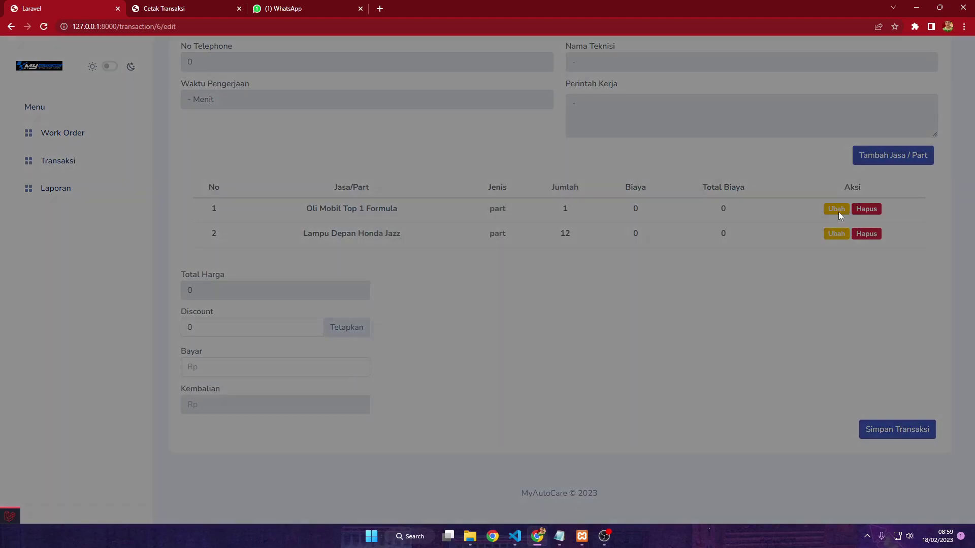
click(434, 358)
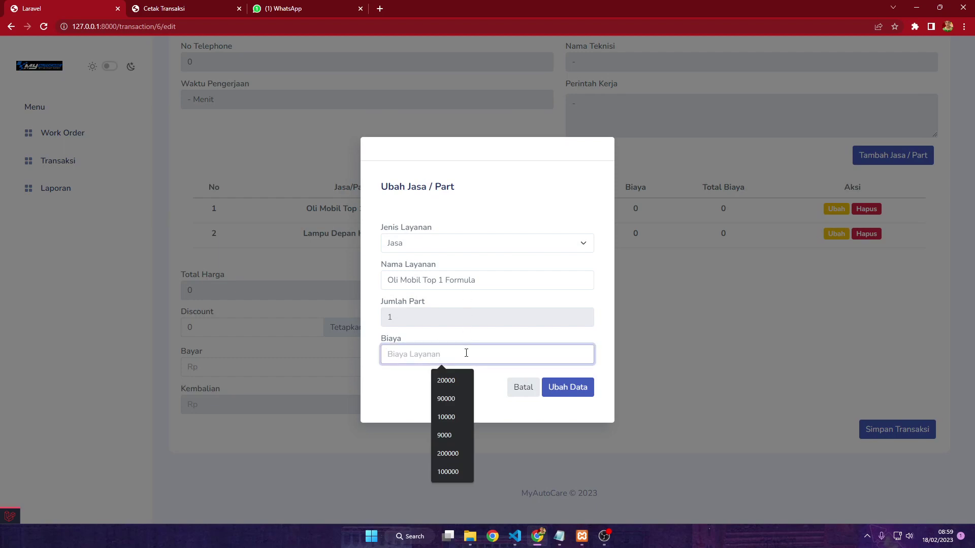
text(90000)
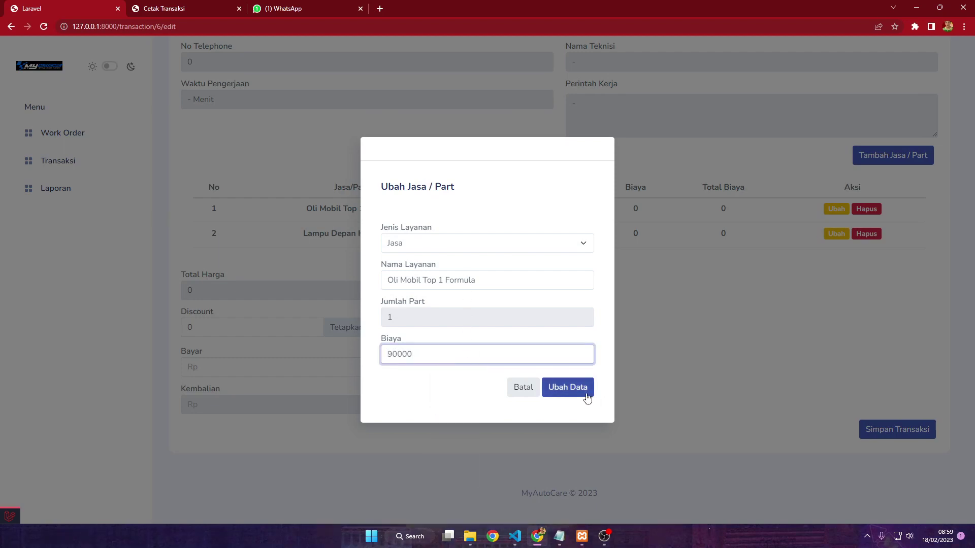
click(584, 398)
Set the Lampu Depan Honda Jazz unit cost to 20000, bringing Total Harga to 330000
scroll(710, 318, down, 10)
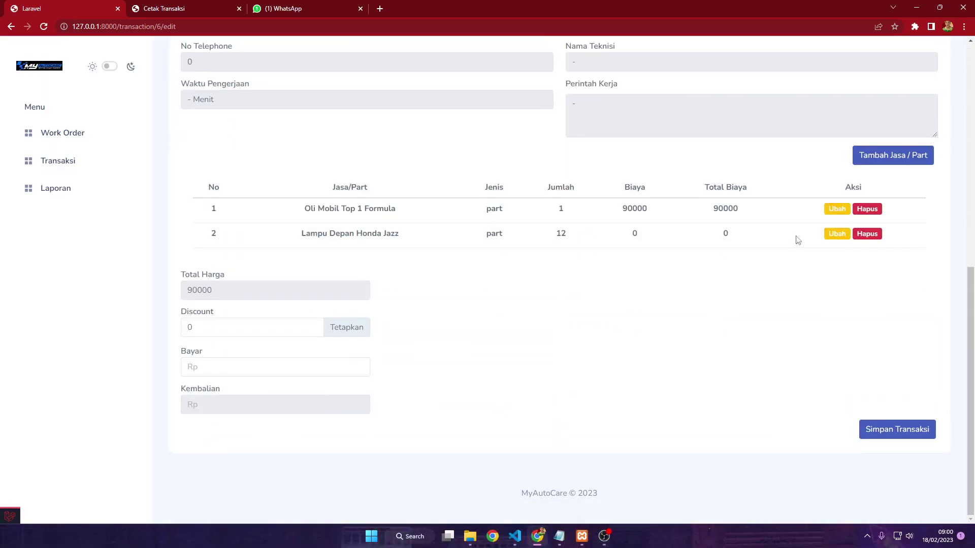
click(830, 234)
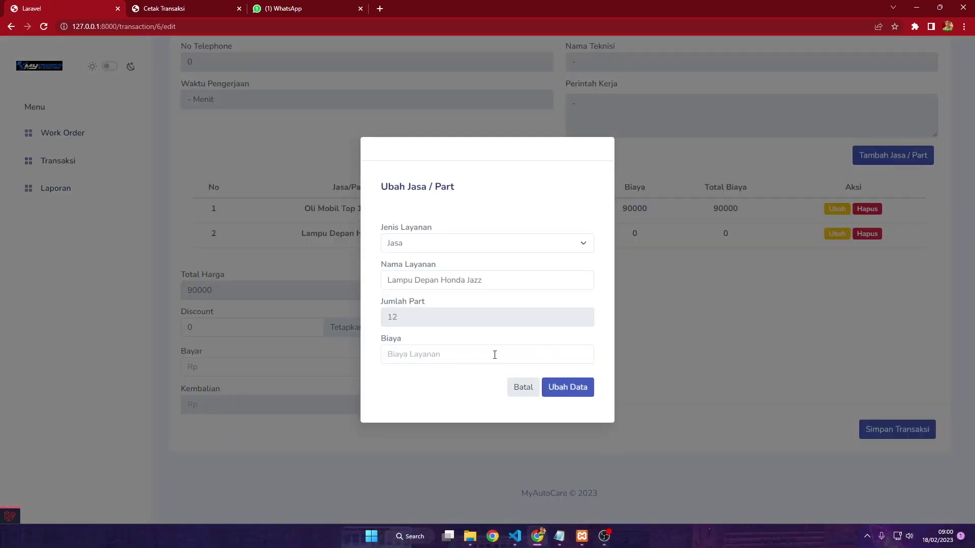
click(494, 354)
click(426, 325)
click(438, 351)
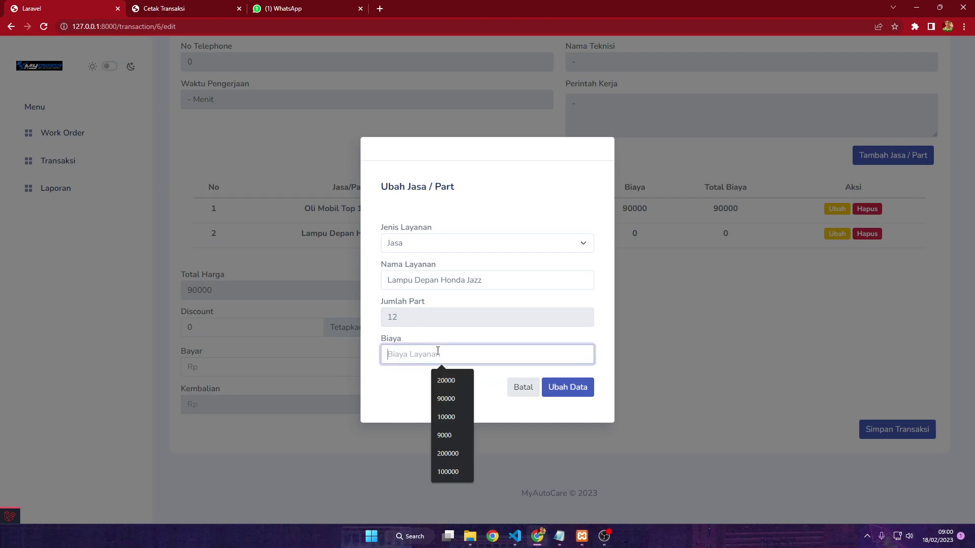
text(20000)
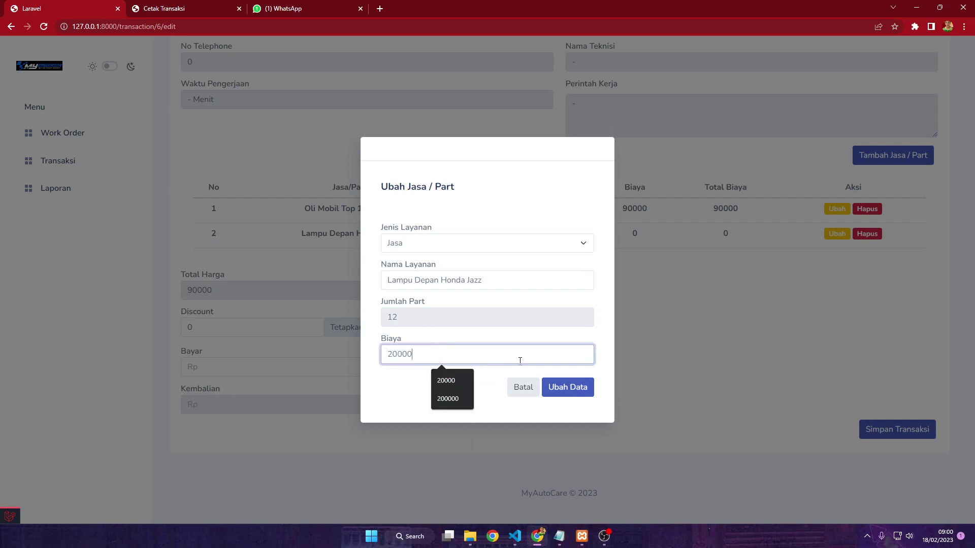
click(564, 393)
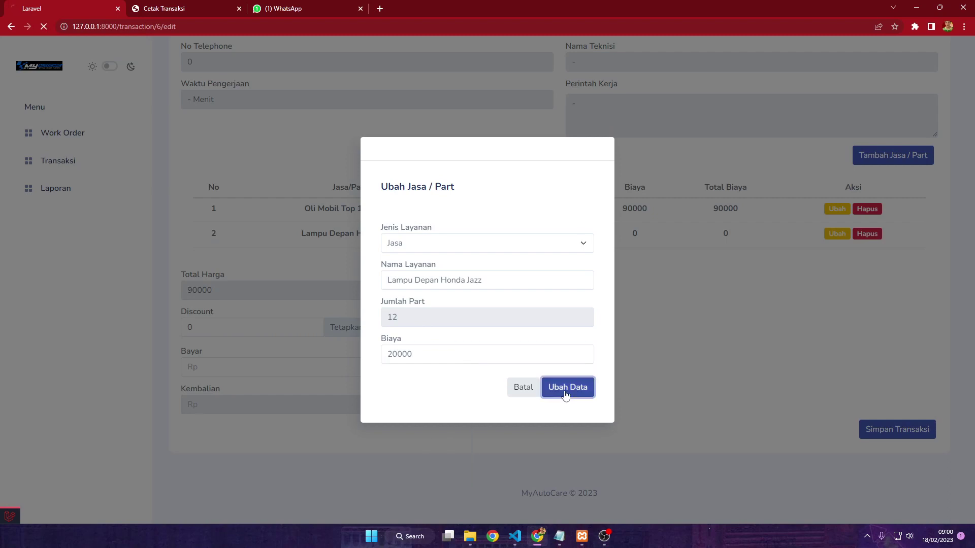
scroll(557, 392, down, 2)
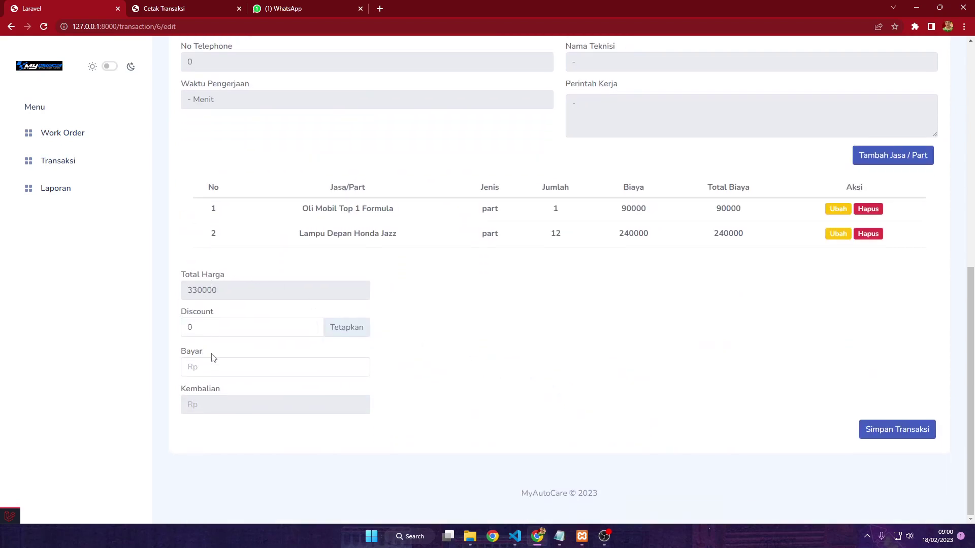
Enter a 356000 payment, save the transaction, and open the Laporan revenue report
click(221, 362)
text(3)
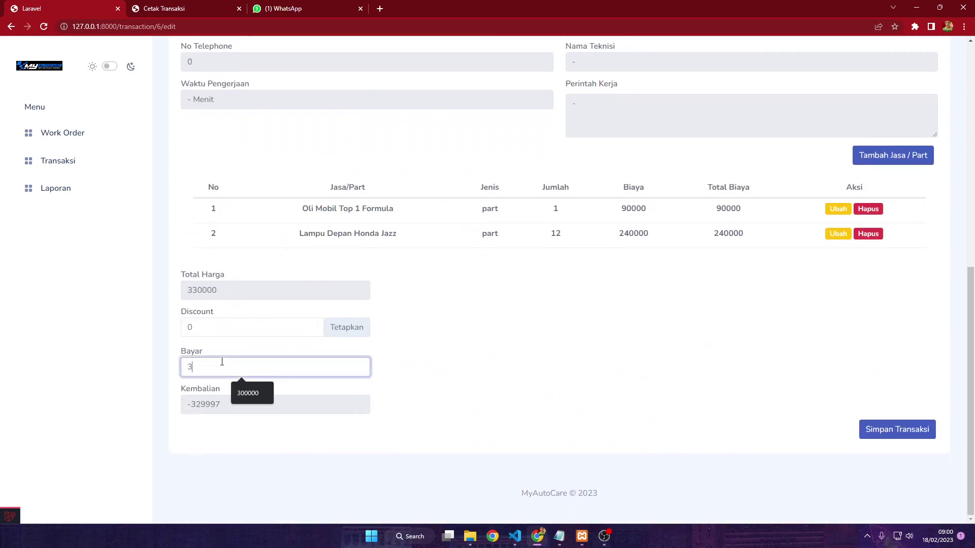
text(5)
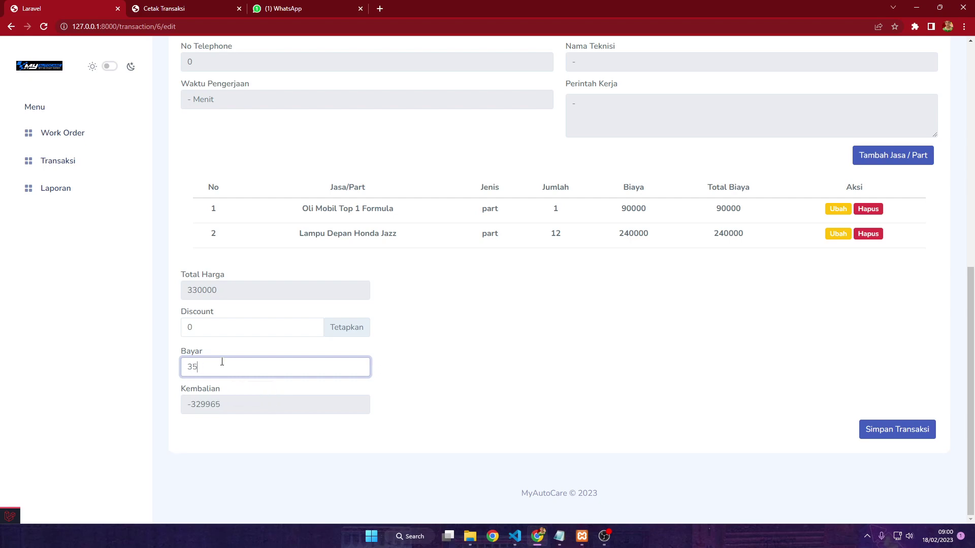
text(60000)
click(900, 435)
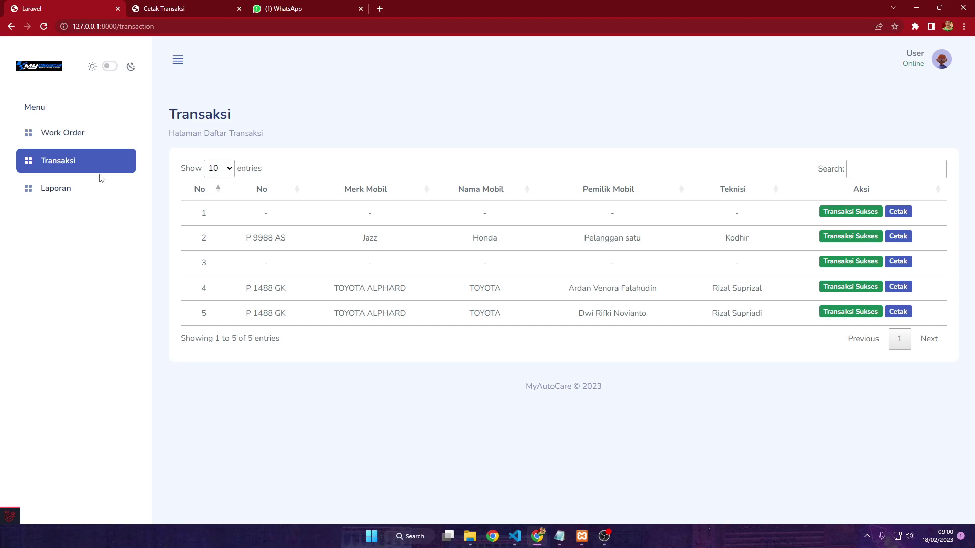
click(55, 191)
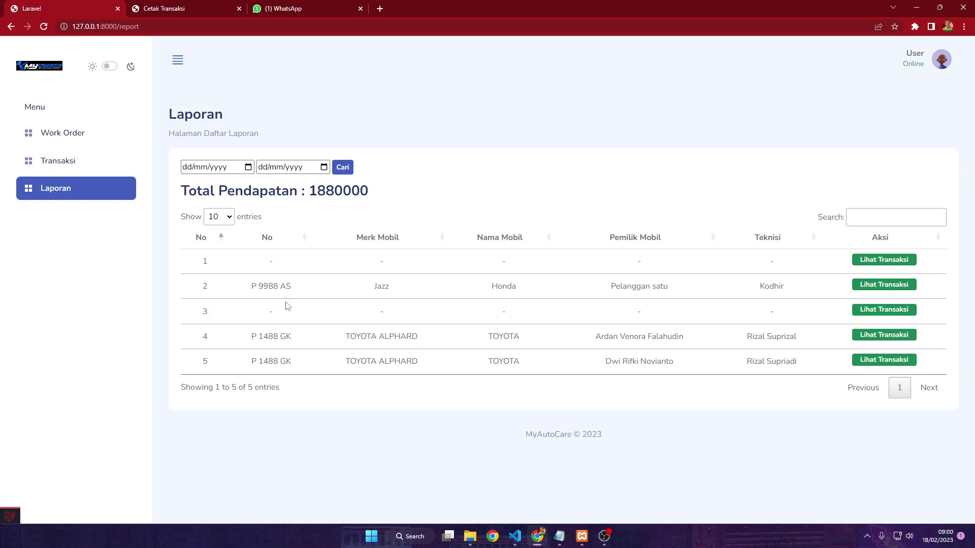
Pick 01/02/2023 as start and 28/02/2023 as end date, then search with Cari
click(249, 168)
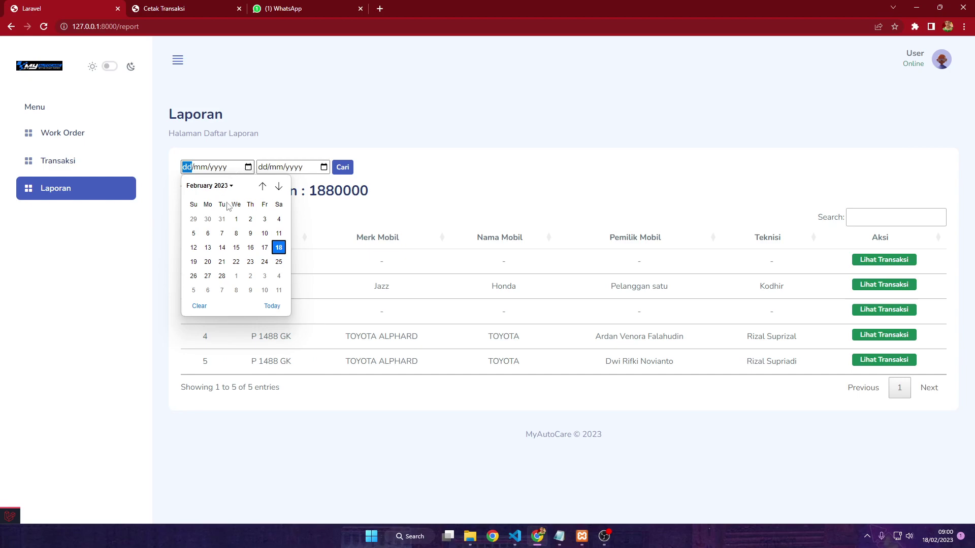
click(283, 120)
click(248, 169)
click(236, 219)
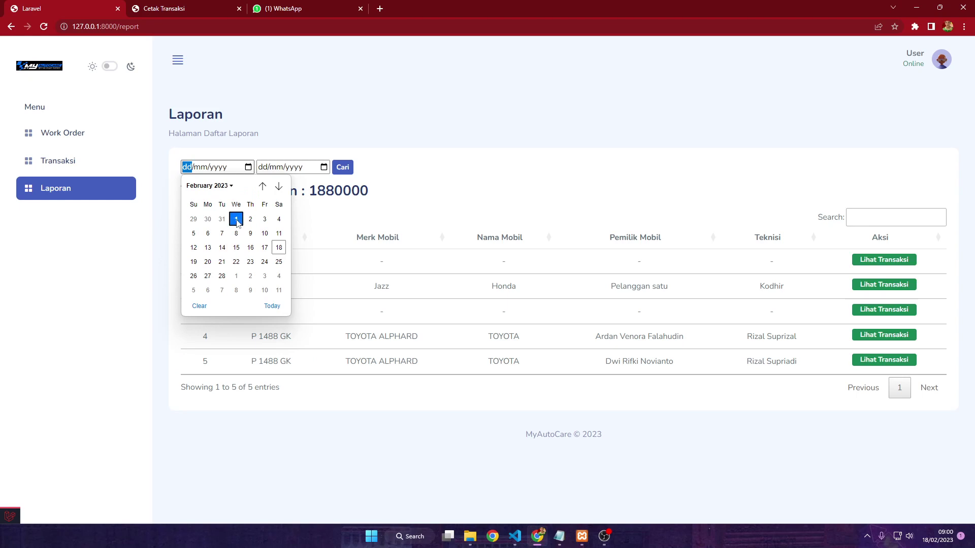
click(324, 167)
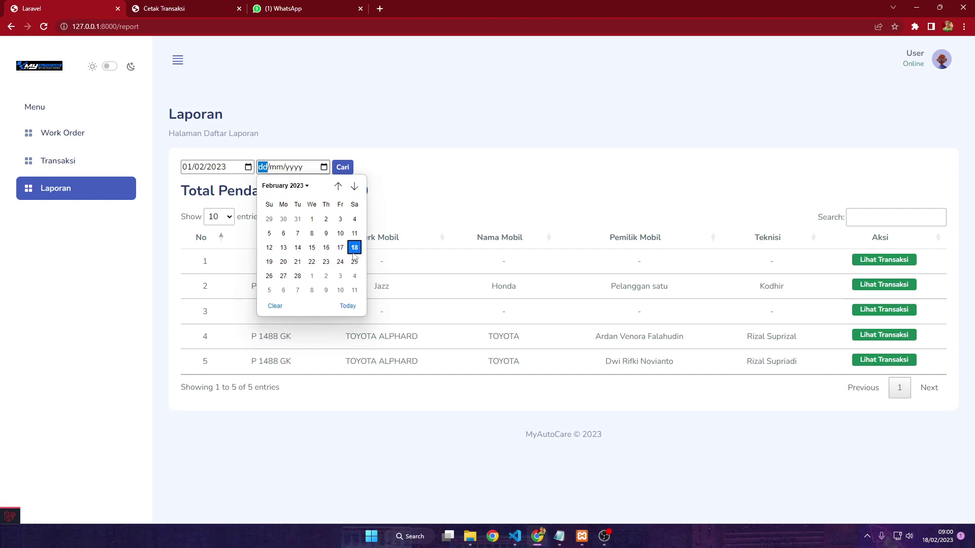
click(298, 276)
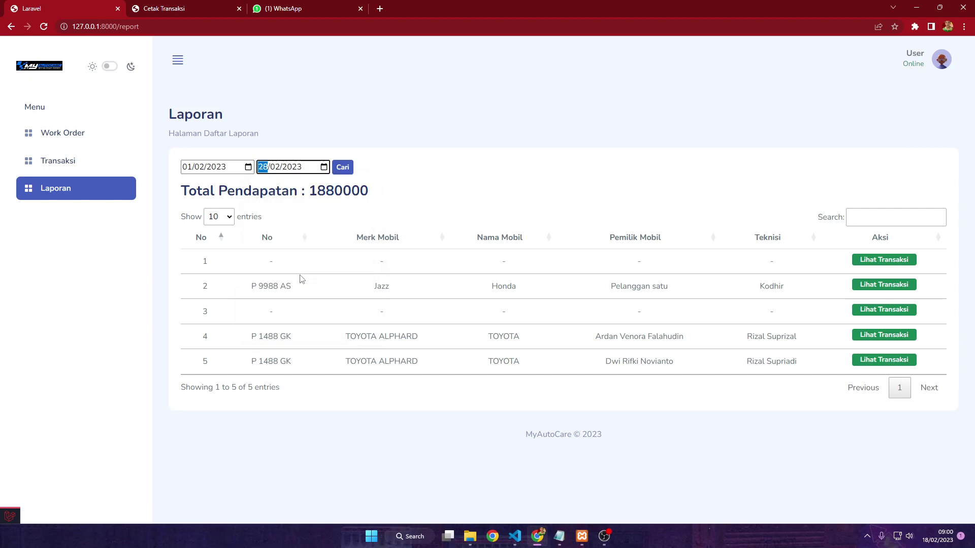
click(344, 168)
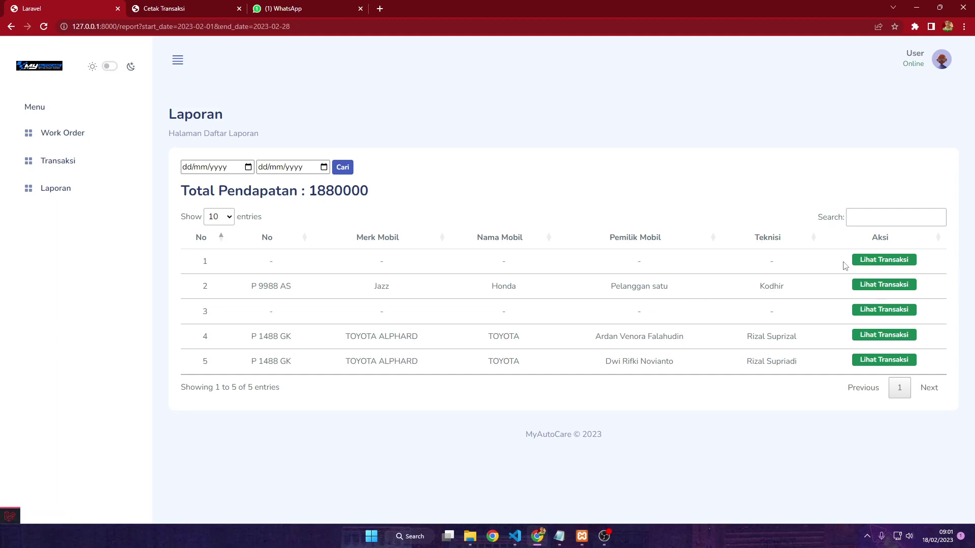
click(875, 287)
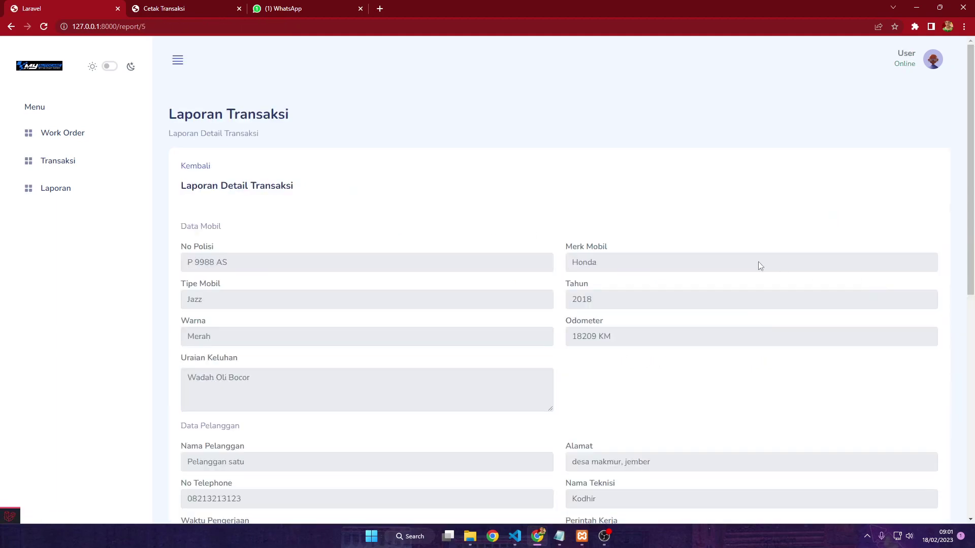
scroll(575, 239, down, 7)
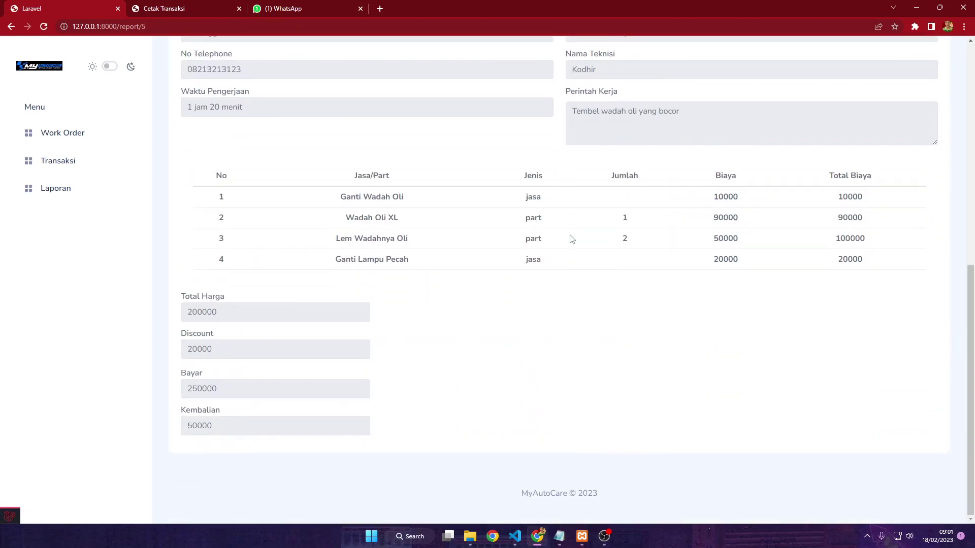
scroll(573, 239, up, 7)
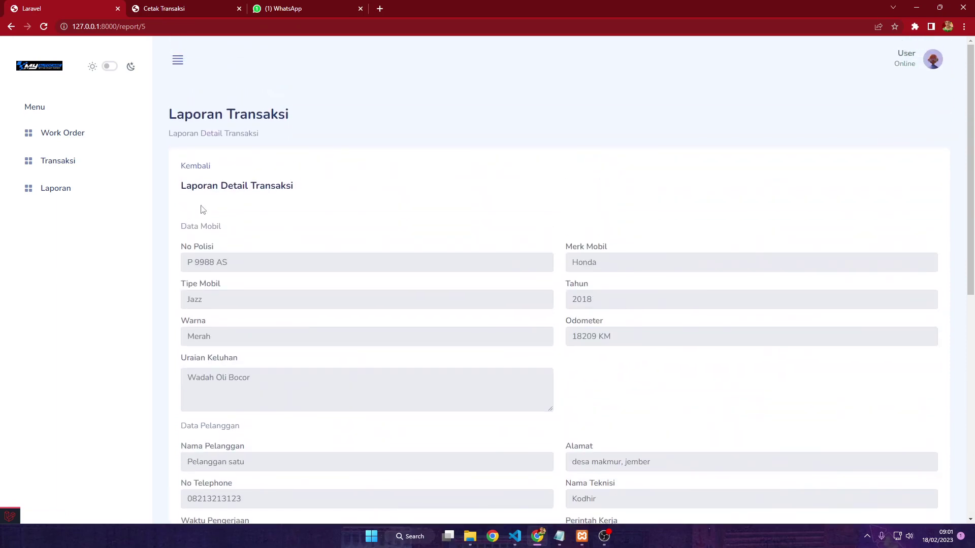
scroll(228, 203, down, 8)
scroll(196, 244, down, 2)
scroll(549, 343, up, 9)
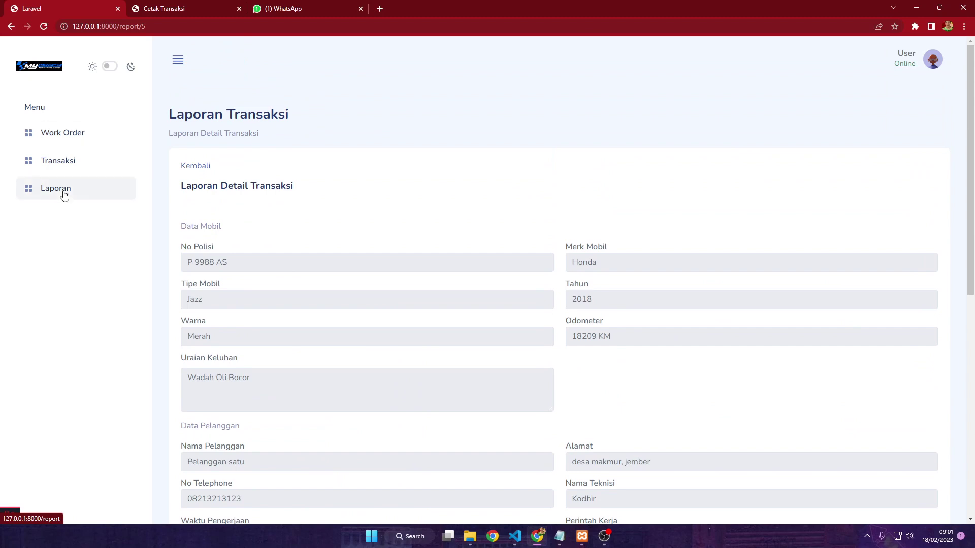
click(199, 166)
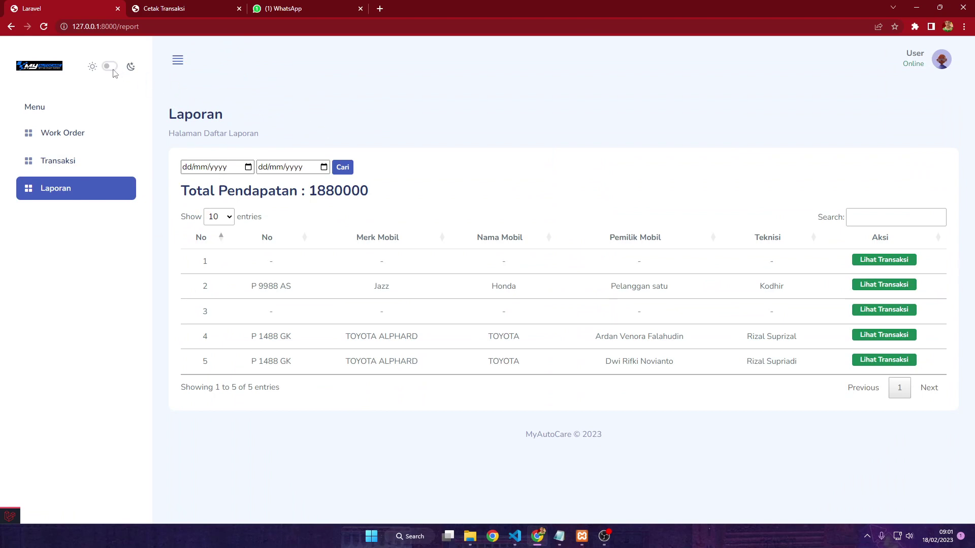
Toggle the dark theme on and back off, then log out from the account menu
click(110, 67)
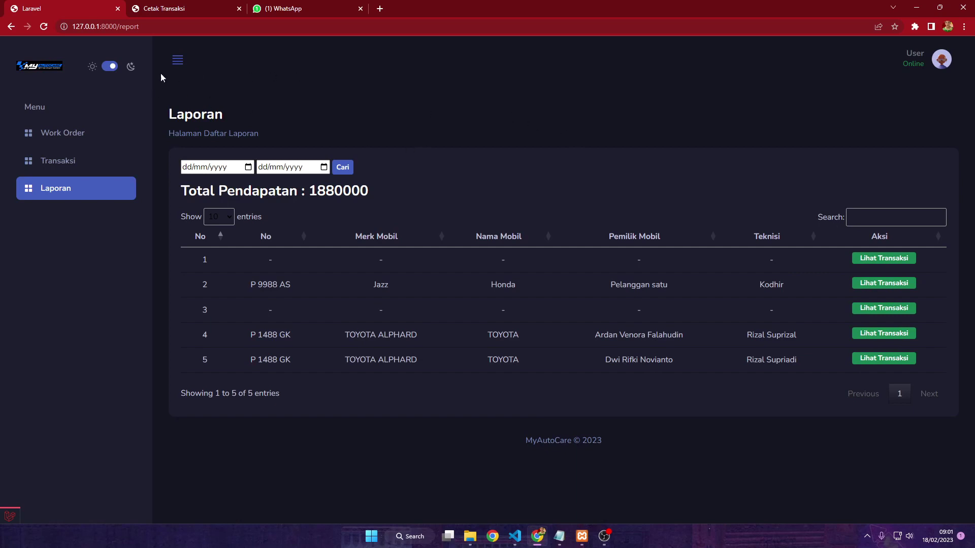
click(110, 67)
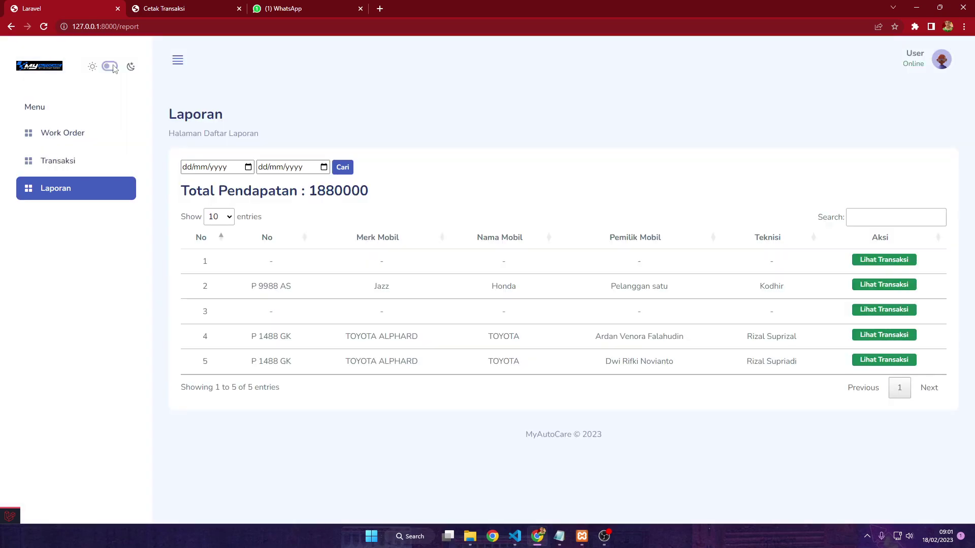
click(942, 67)
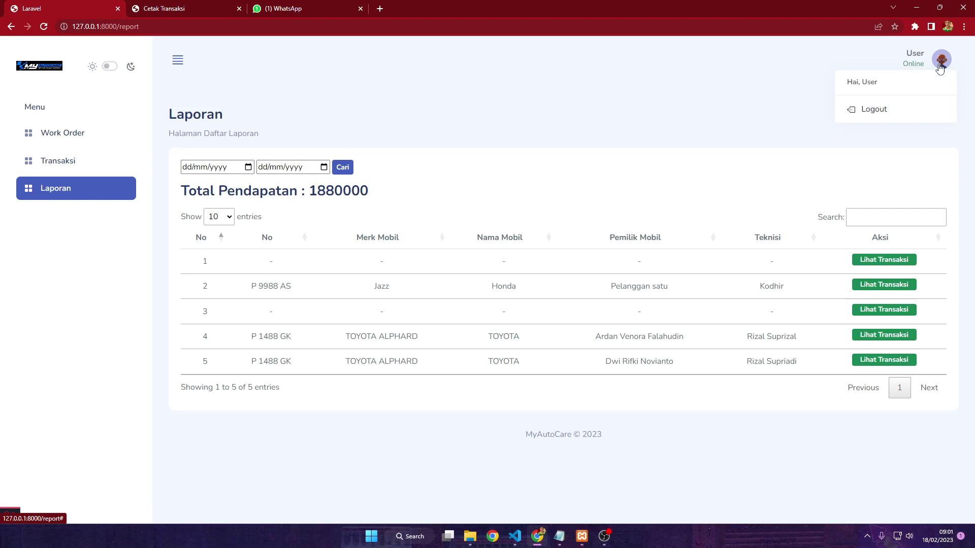
click(886, 109)
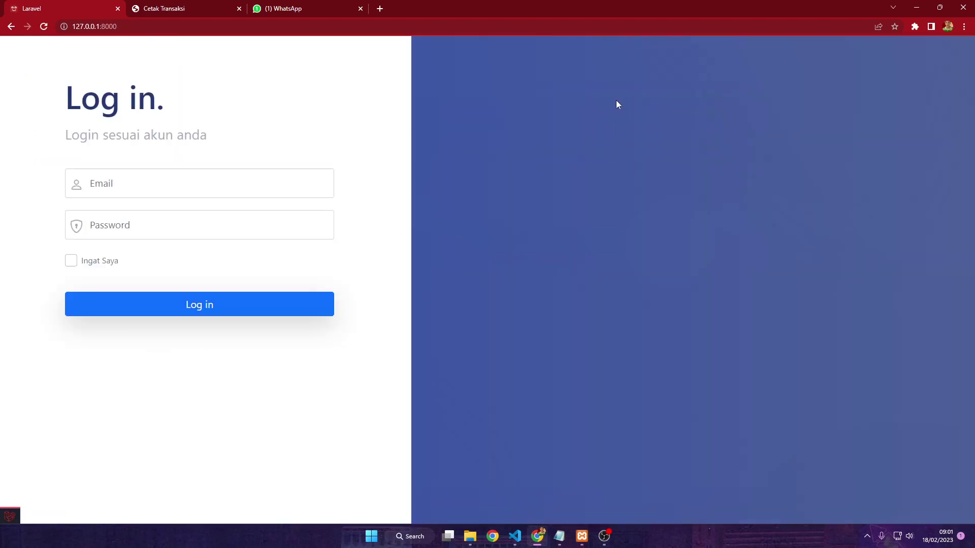